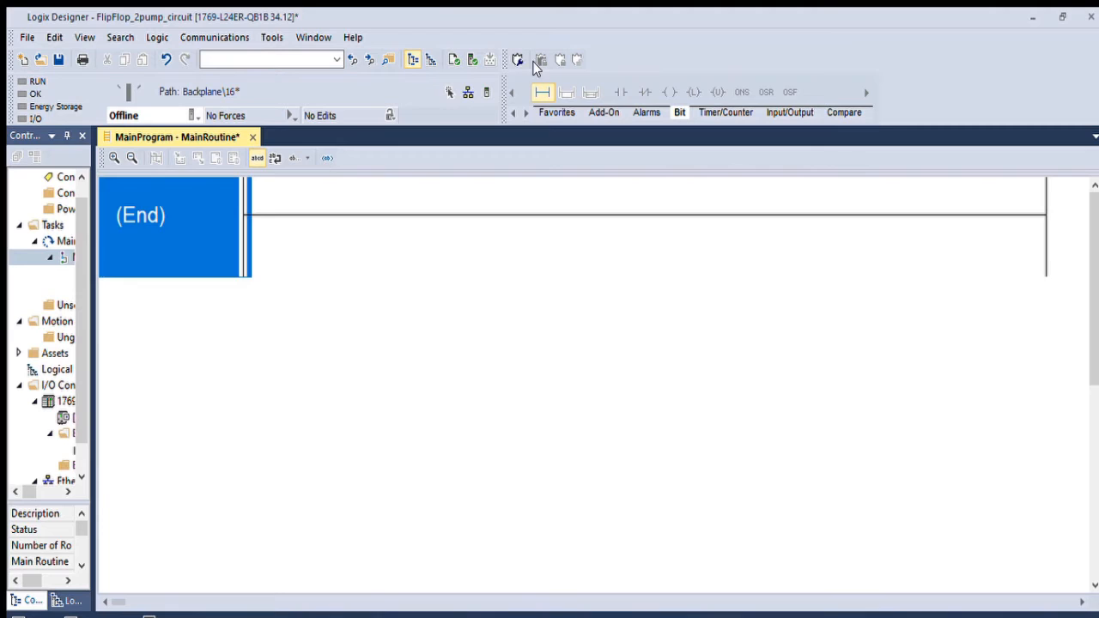
# Add rung 0 with contacts FS2 and FS1 in series driving an output coil tagged Latch
pyautogui.click(541, 92)
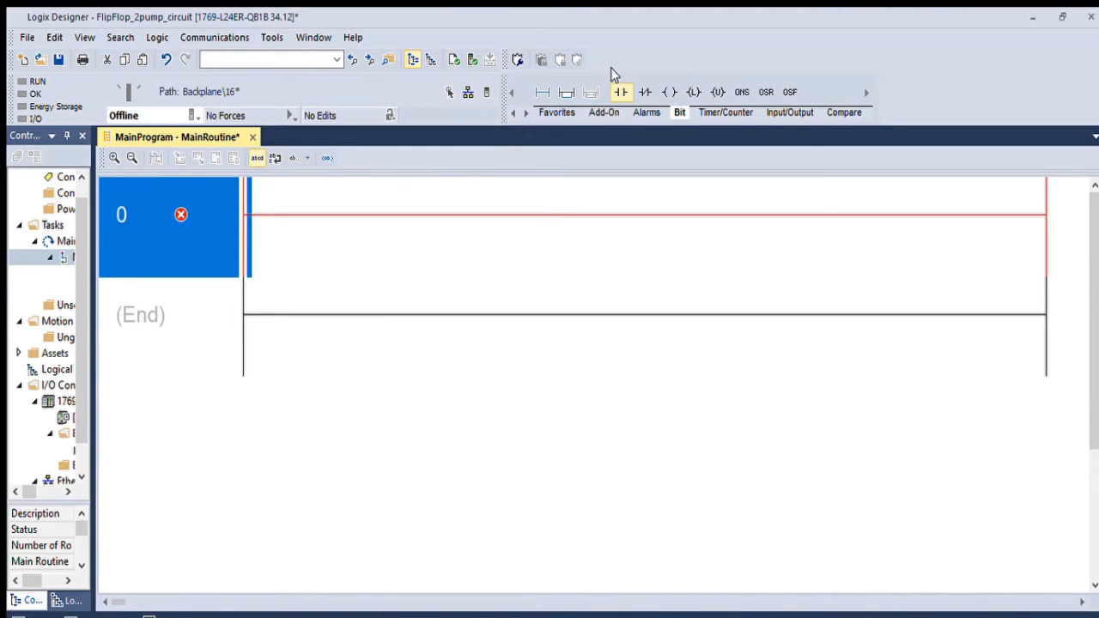
pyautogui.moveTo(620, 92); pyautogui.dragTo(318, 192)
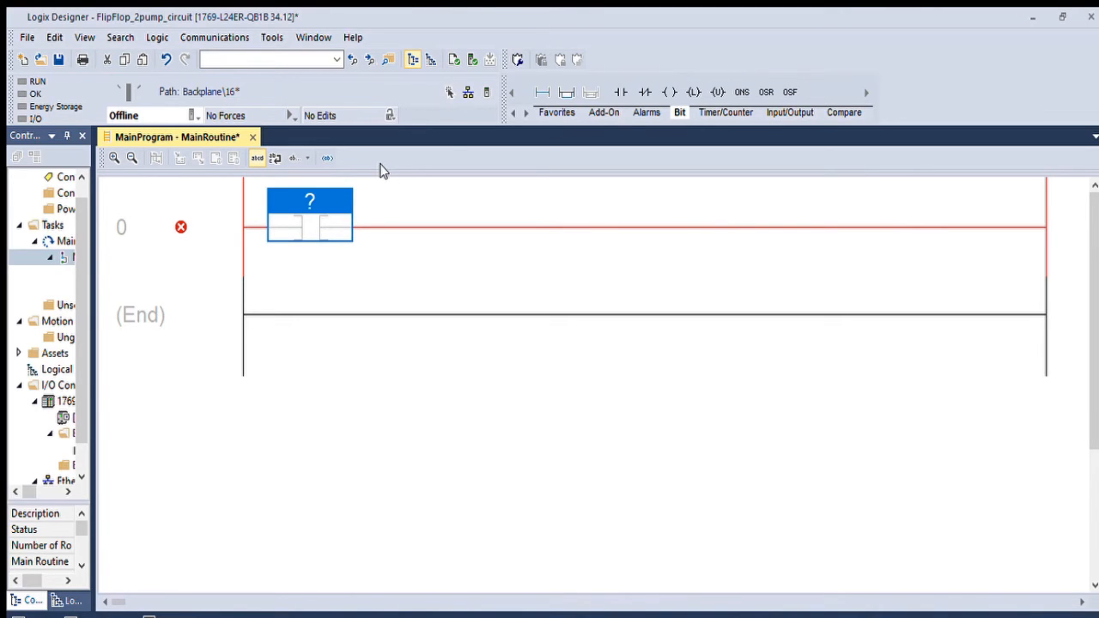
pyautogui.write('FS')
pyautogui.write('2')
pyautogui.press('Return')
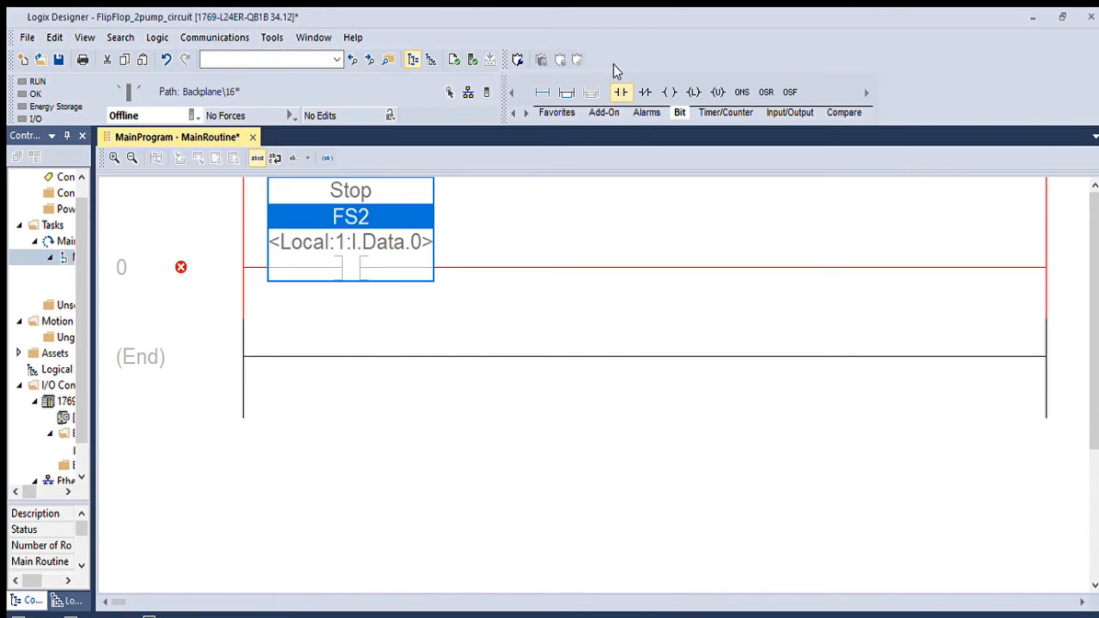
pyautogui.moveTo(620, 92); pyautogui.dragTo(490, 211)
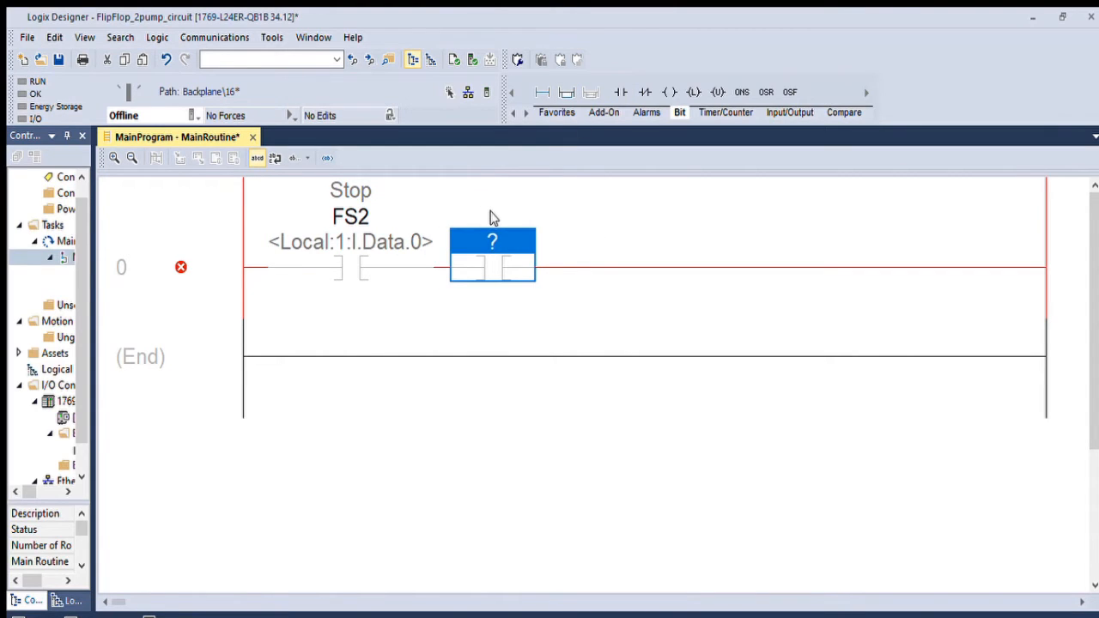
pyautogui.write('FS1')
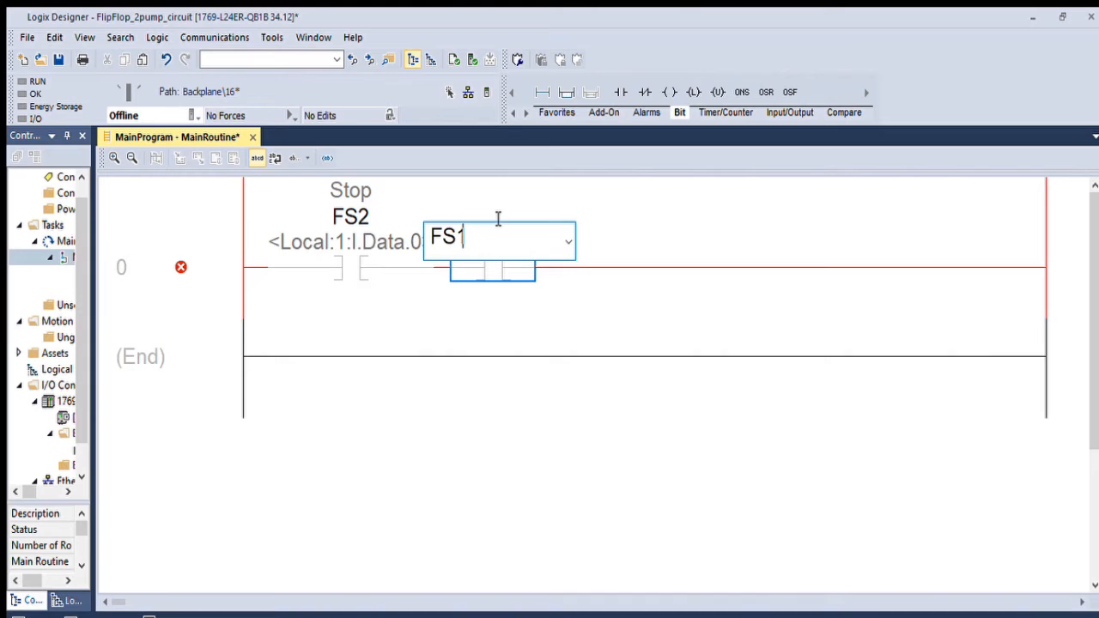
pyautogui.press('Return')
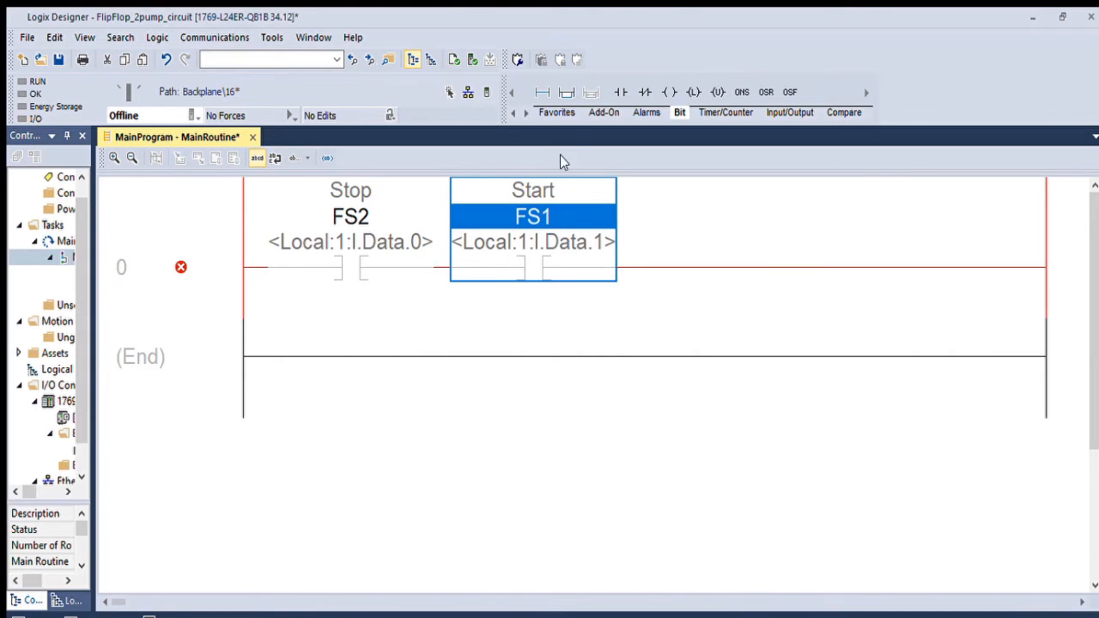
pyautogui.moveTo(670, 92); pyautogui.dragTo(780, 221)
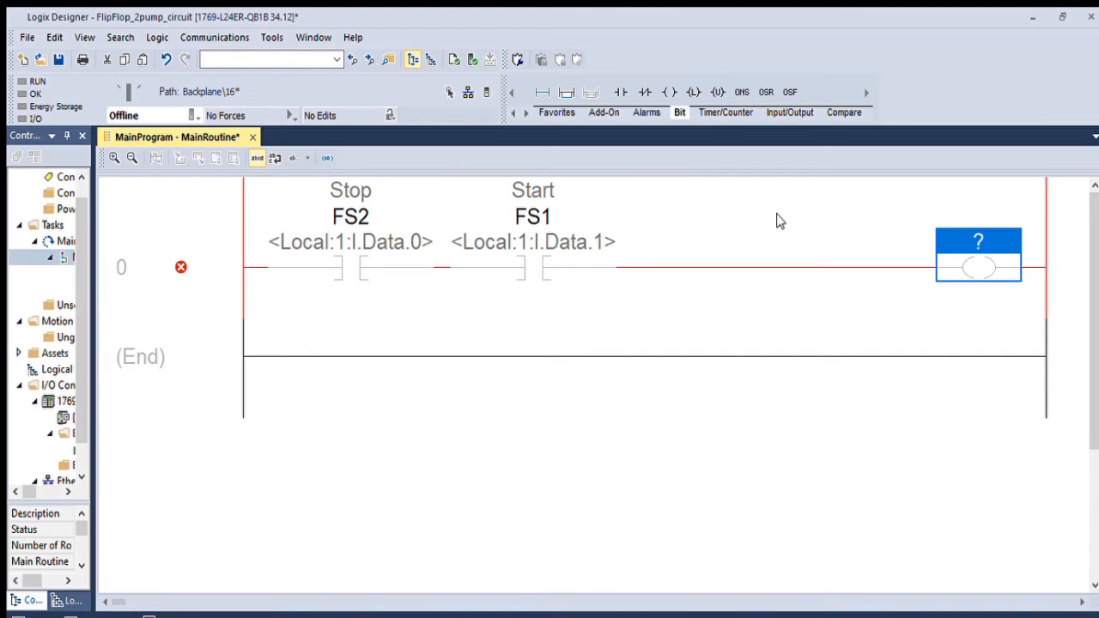
pyautogui.write('L')
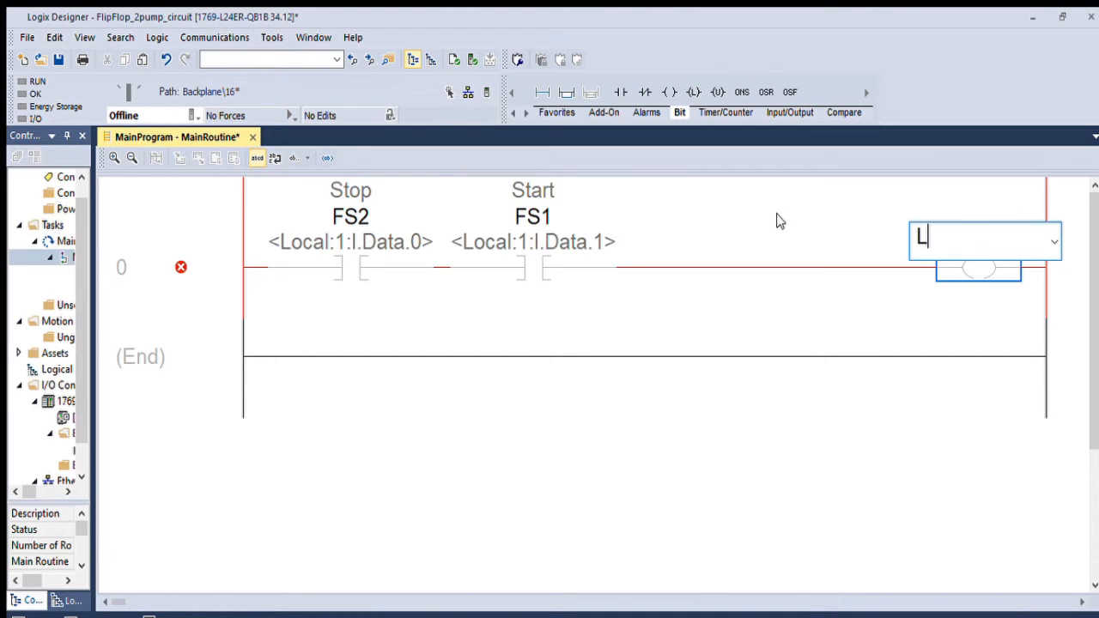
pyautogui.write('atch')
pyautogui.press('Return')
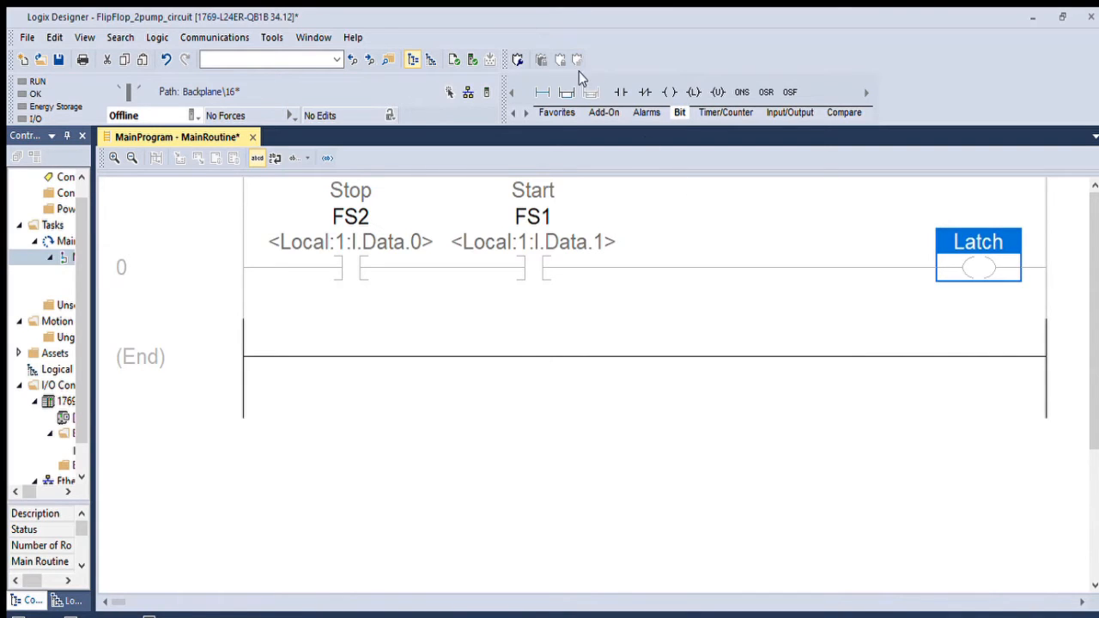
# Branch a Latch seal-in contact in parallel around the FS1 start contact
pyautogui.moveTo(567, 91); pyautogui.dragTo(511, 257)
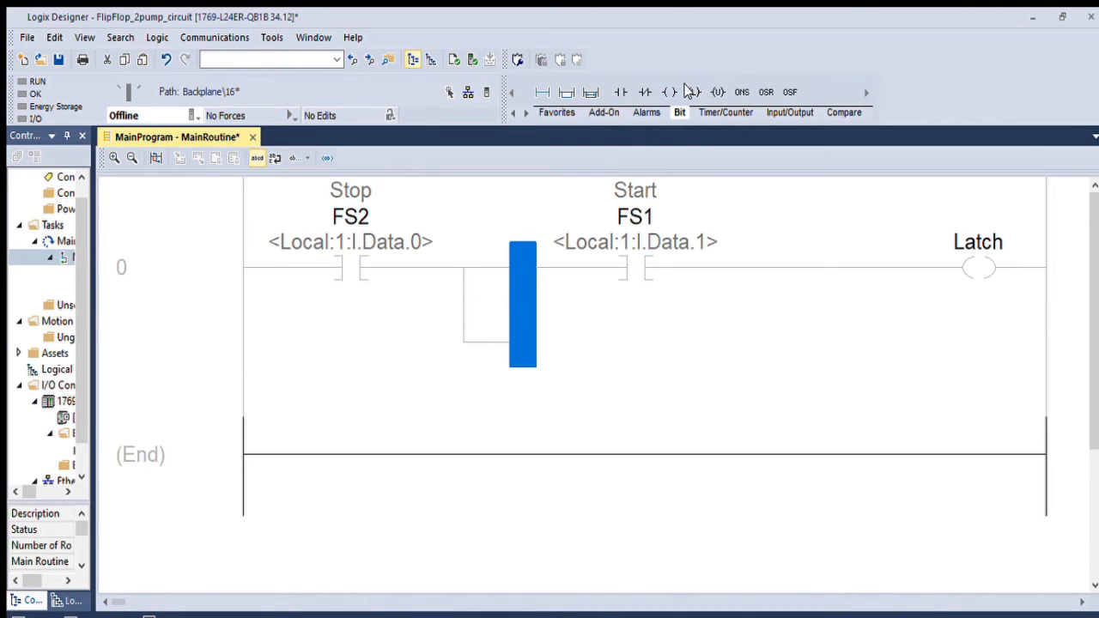
pyautogui.moveTo(522, 257)
pyautogui.mouseDown()
pyautogui.moveTo(727, 240)
pyautogui.moveTo(721, 249)
pyautogui.mouseUp()
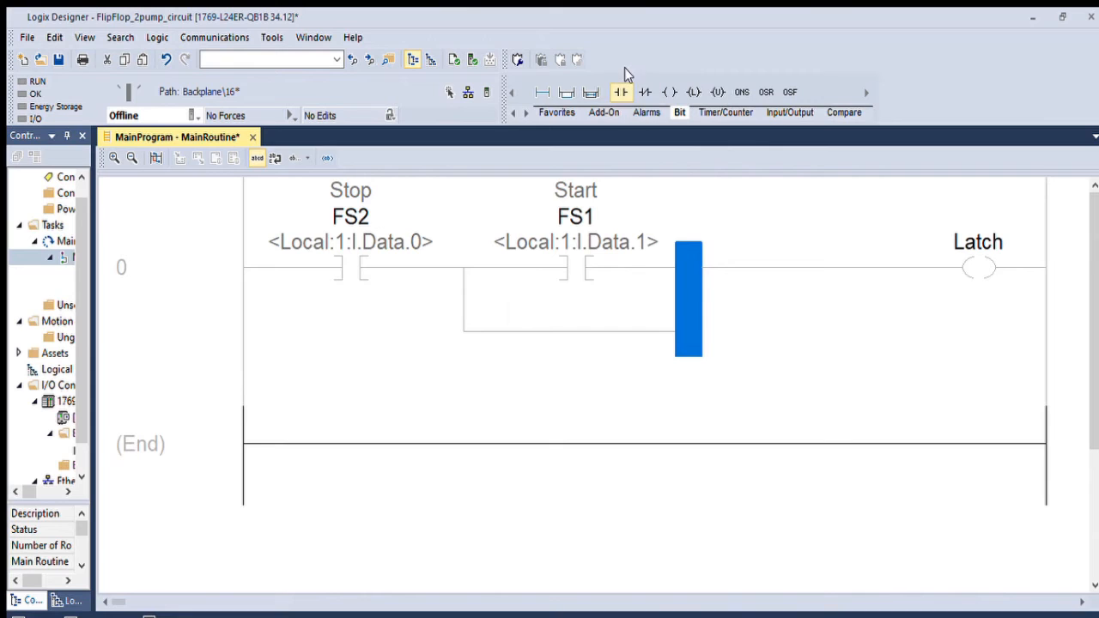
pyautogui.moveTo(619, 92); pyautogui.dragTo(515, 318)
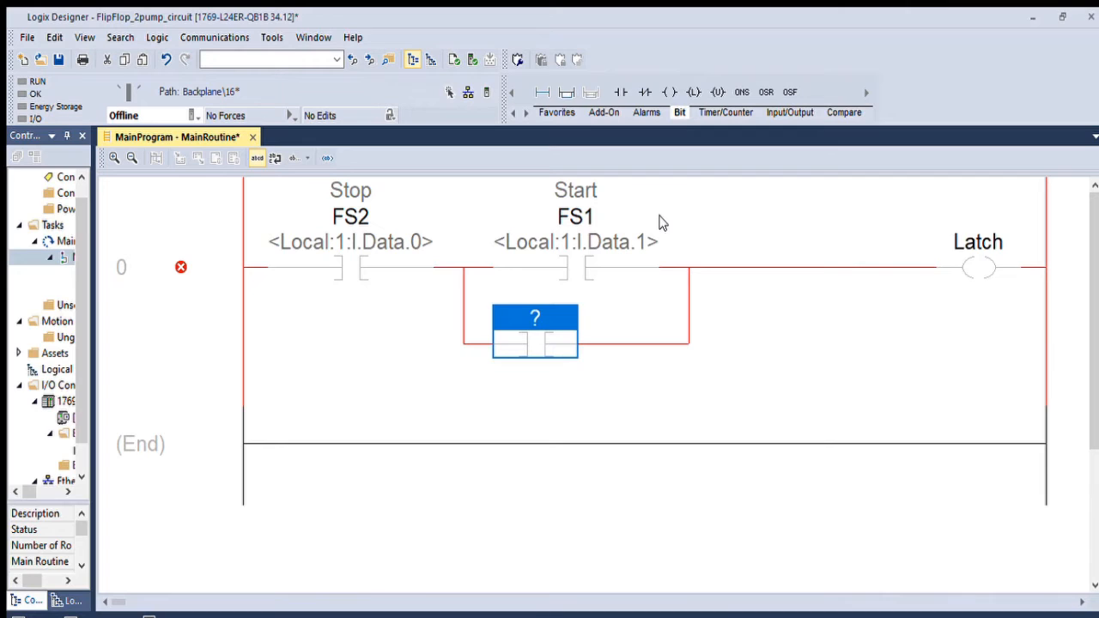
pyautogui.write('Latch')
pyautogui.press('Return')
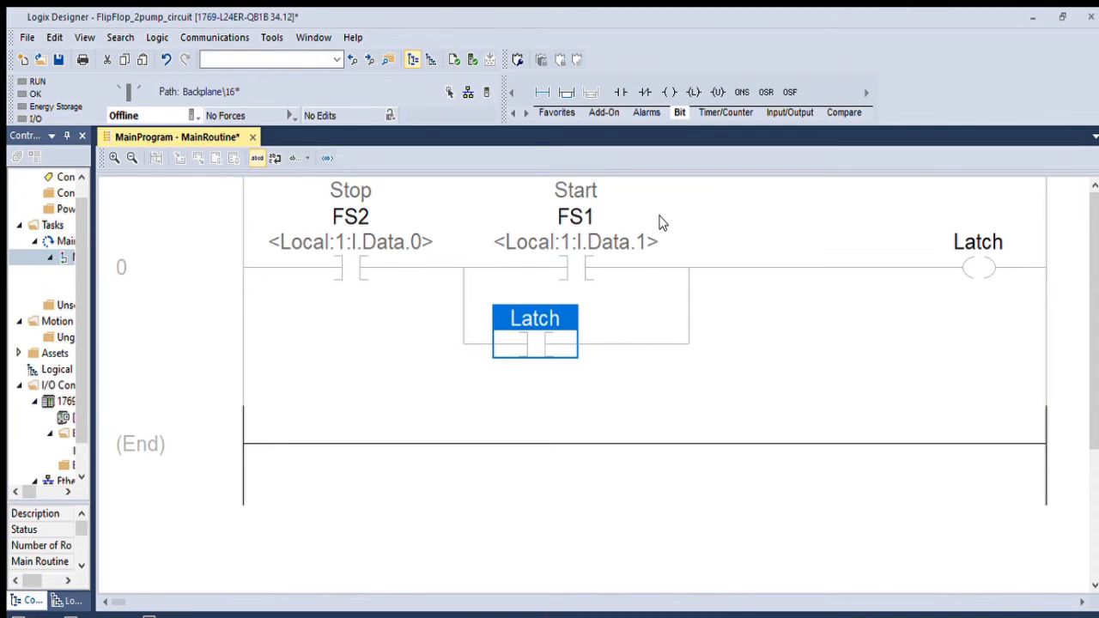
pyautogui.scroll(-1, 284, 405)
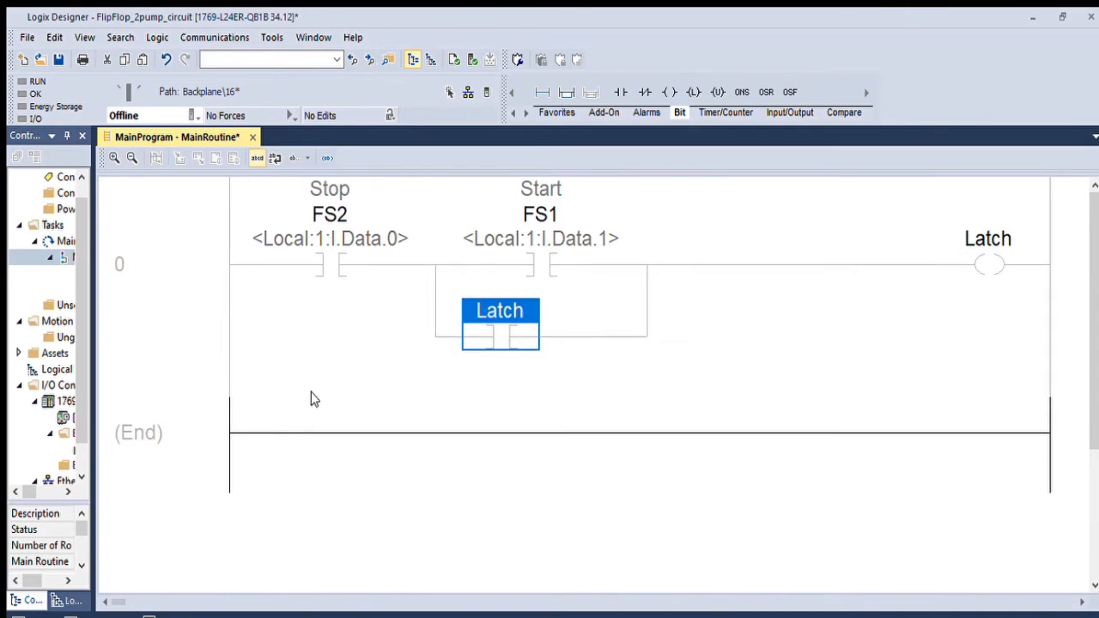
pyautogui.scroll(-1, 316, 396)
pyautogui.scroll(-1, 316, 397)
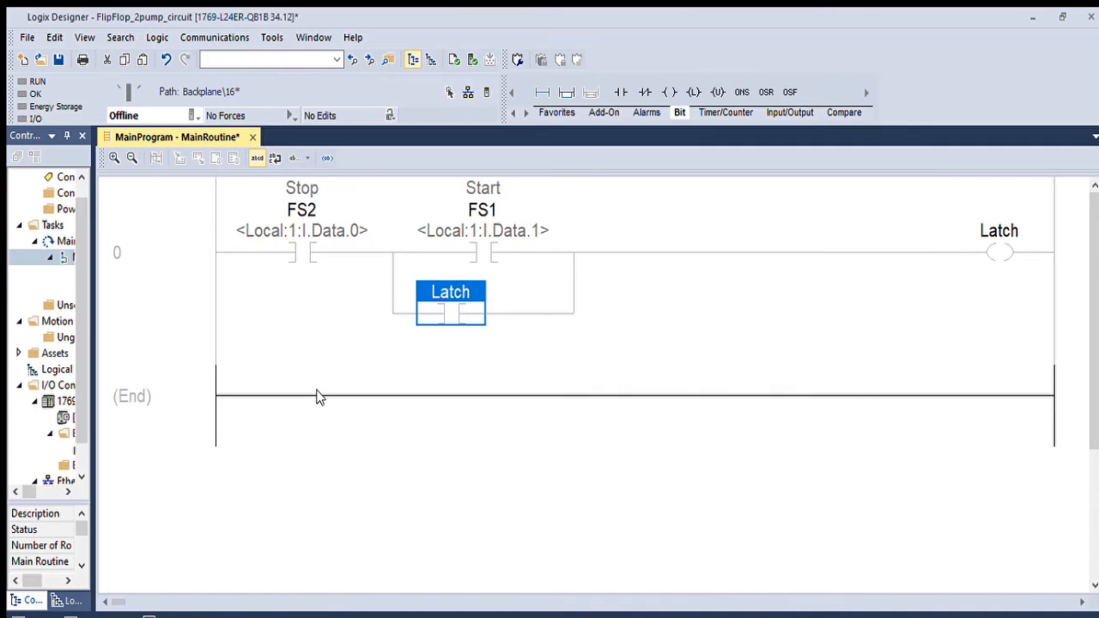
pyautogui.scroll(-1, 316, 397)
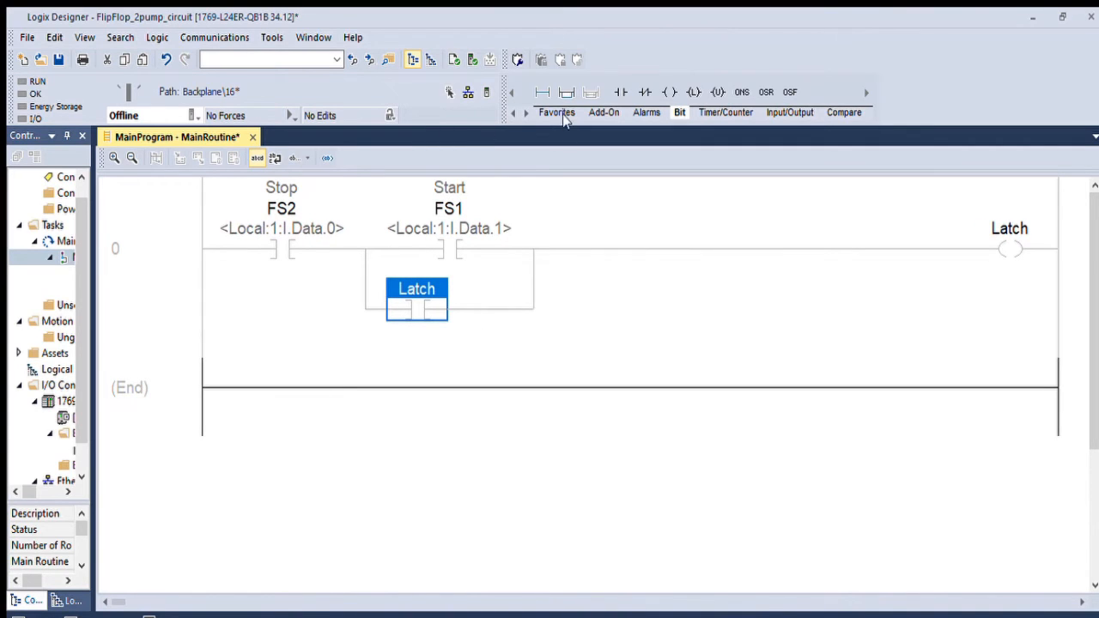
# Add rung 1 starting with a normally open contact tagged Latch
pyautogui.click(541, 92)
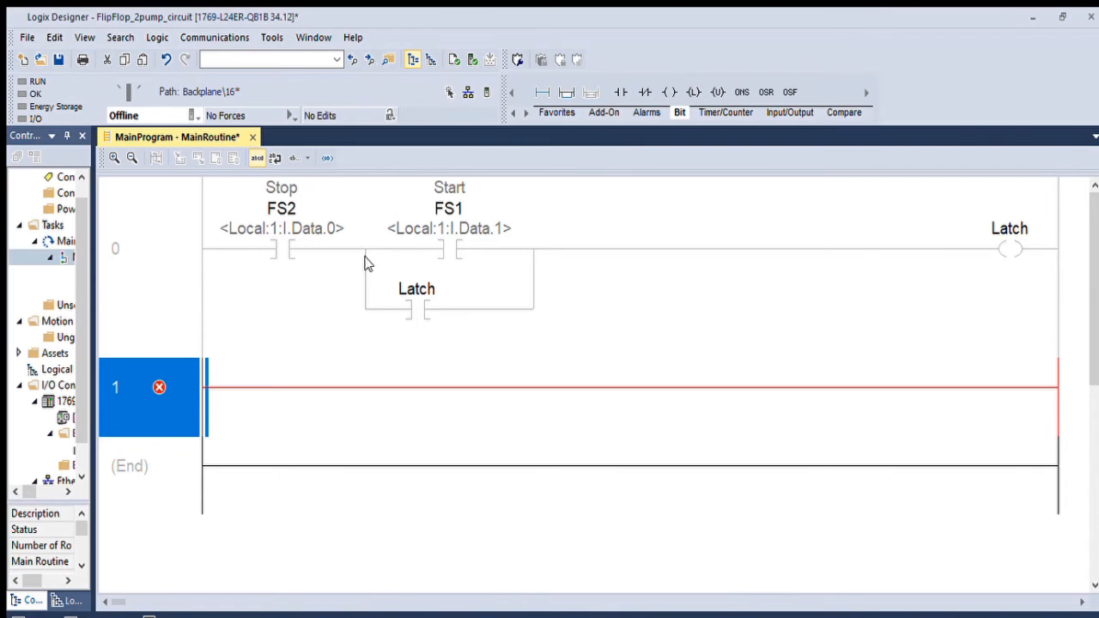
pyautogui.moveTo(621, 92); pyautogui.dragTo(239, 377)
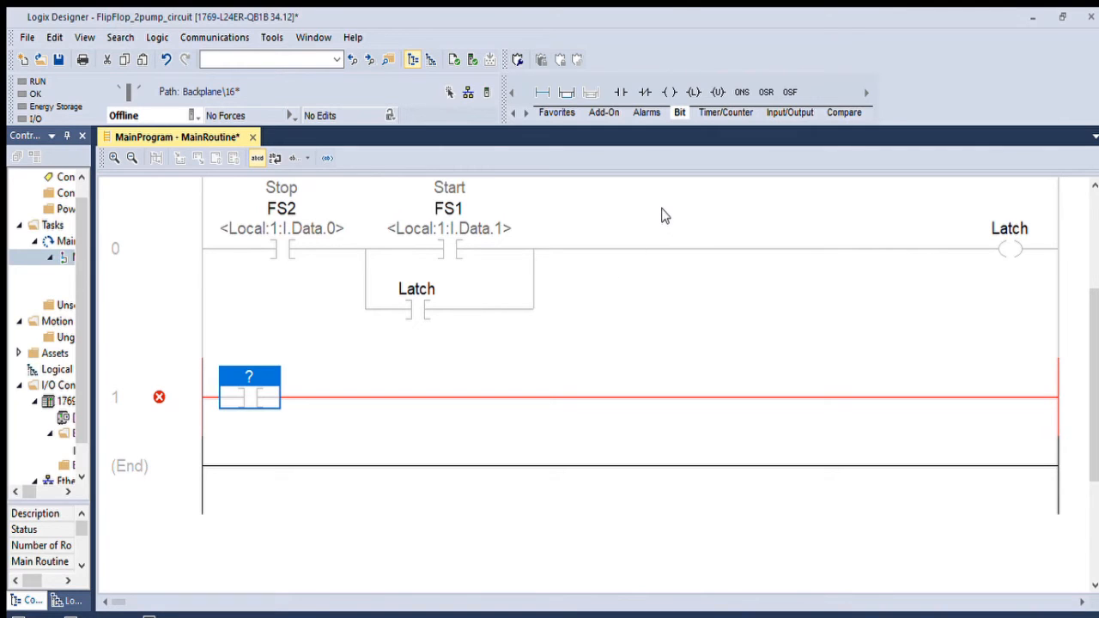
pyautogui.write('LA')
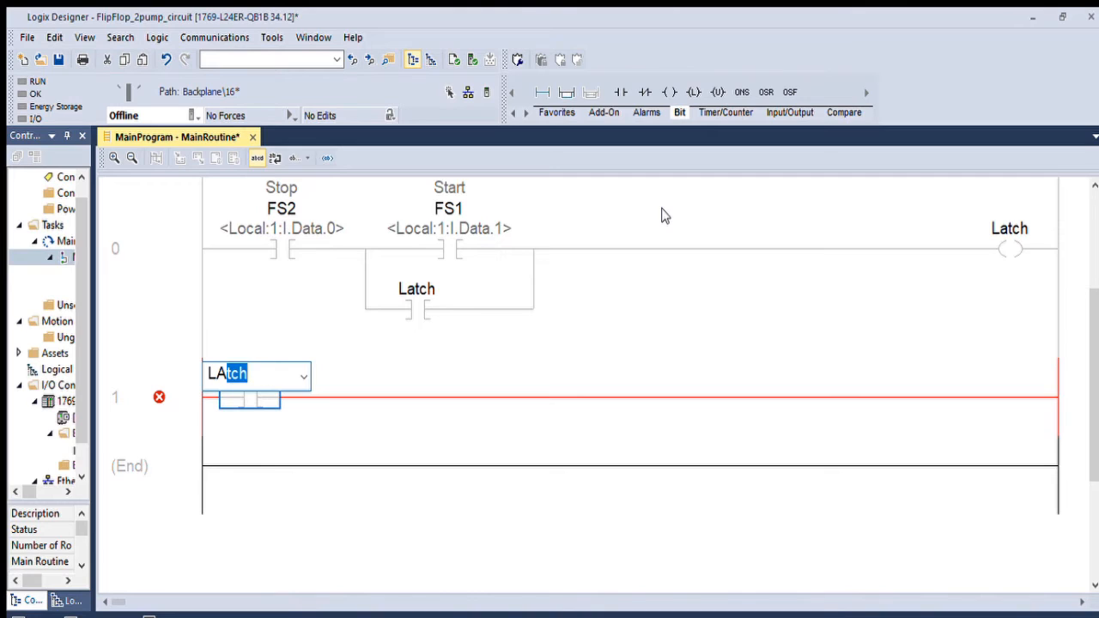
pyautogui.press('BackSpace')
pyautogui.write('a')
pyautogui.press('Return')
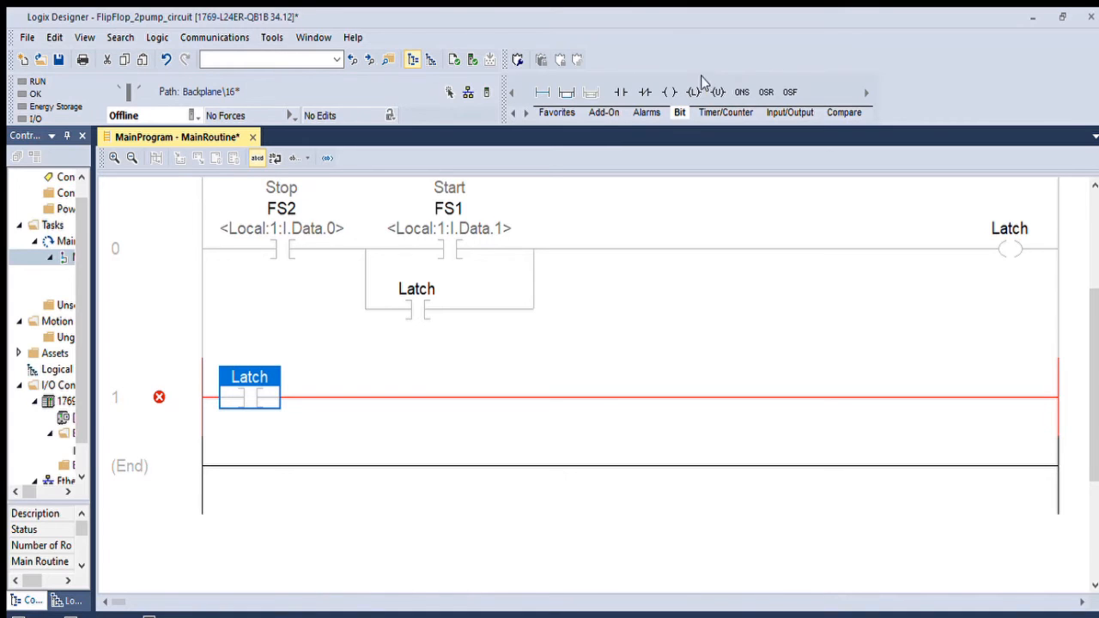
# Follow it with a Flipbit one-shot driving an output coil tagged Flop
pyautogui.moveTo(742, 92); pyautogui.dragTo(374, 356)
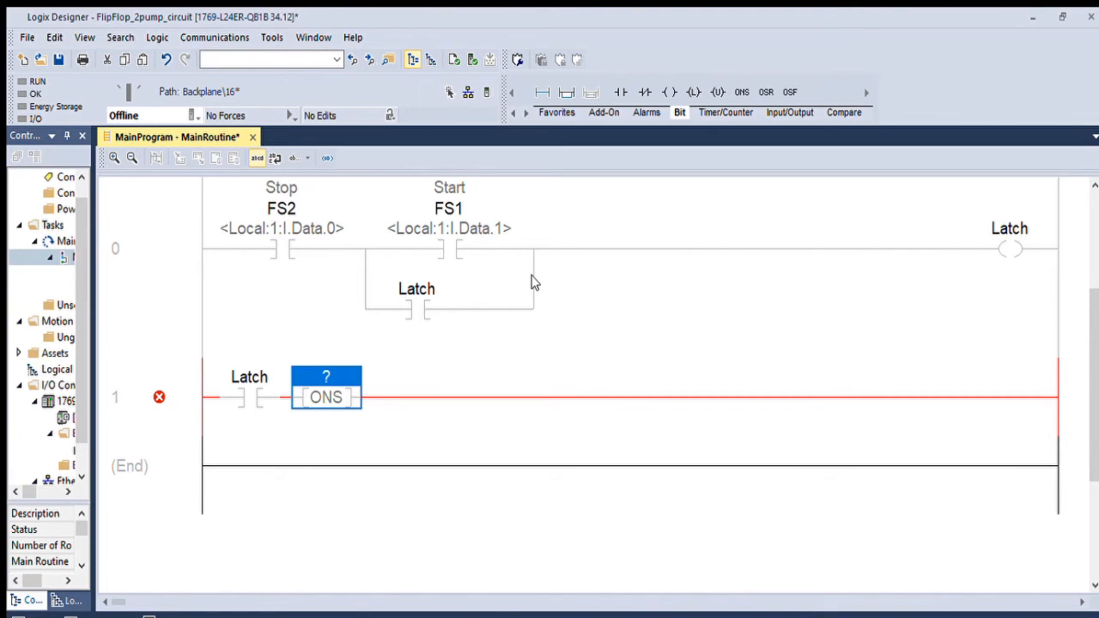
pyautogui.write('Flipbit')
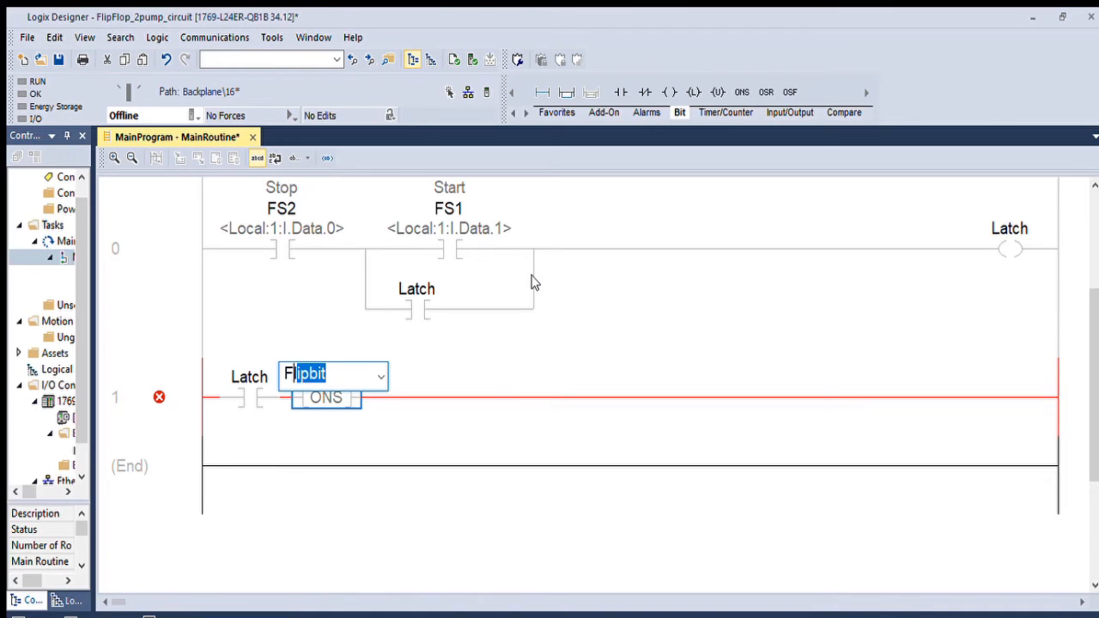
pyautogui.press('Return')
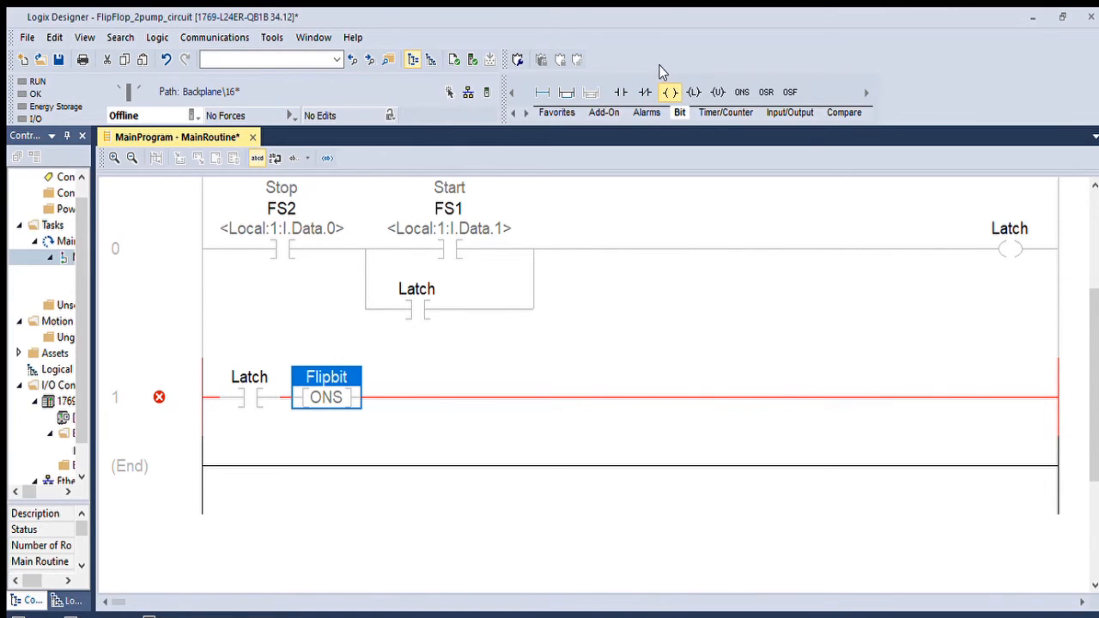
pyautogui.moveTo(669, 92); pyautogui.dragTo(821, 361)
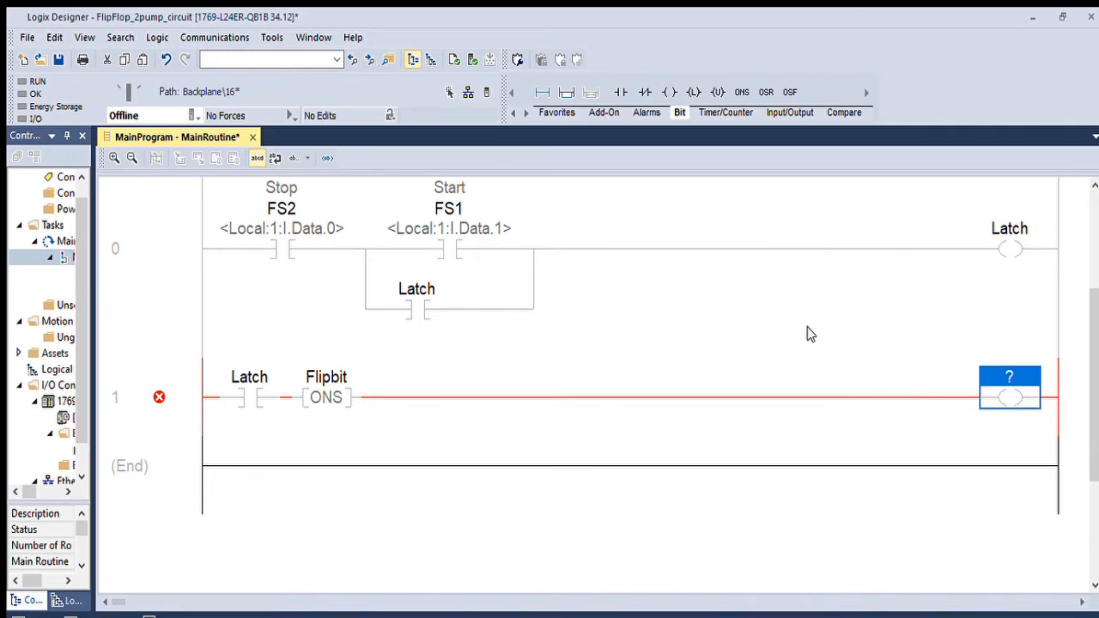
pyautogui.write('F')
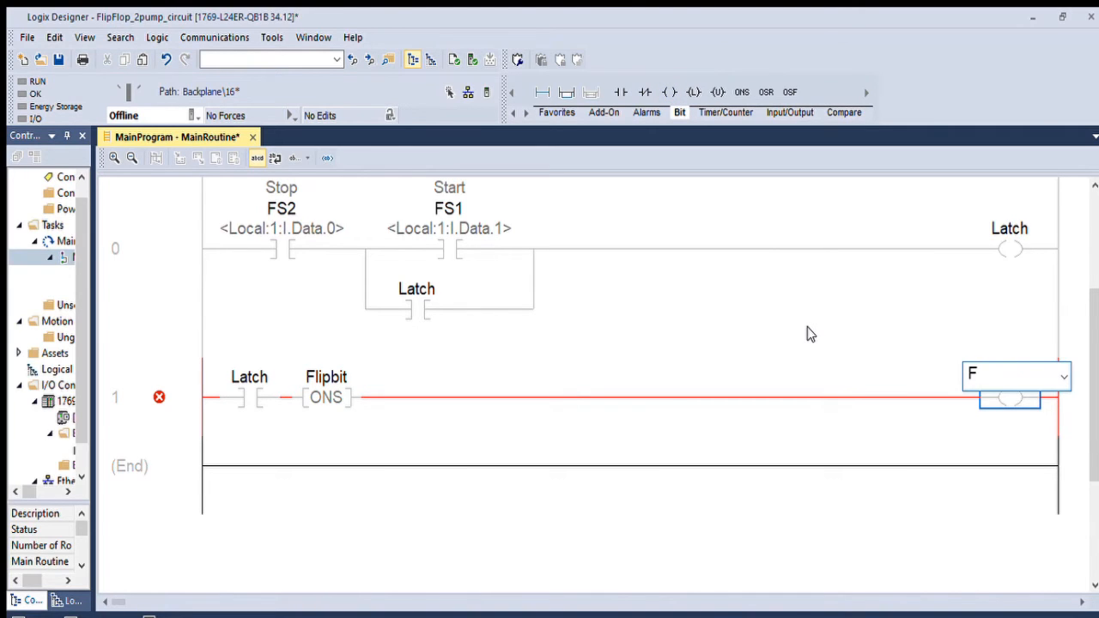
pyautogui.write('lop')
pyautogui.press('Return')
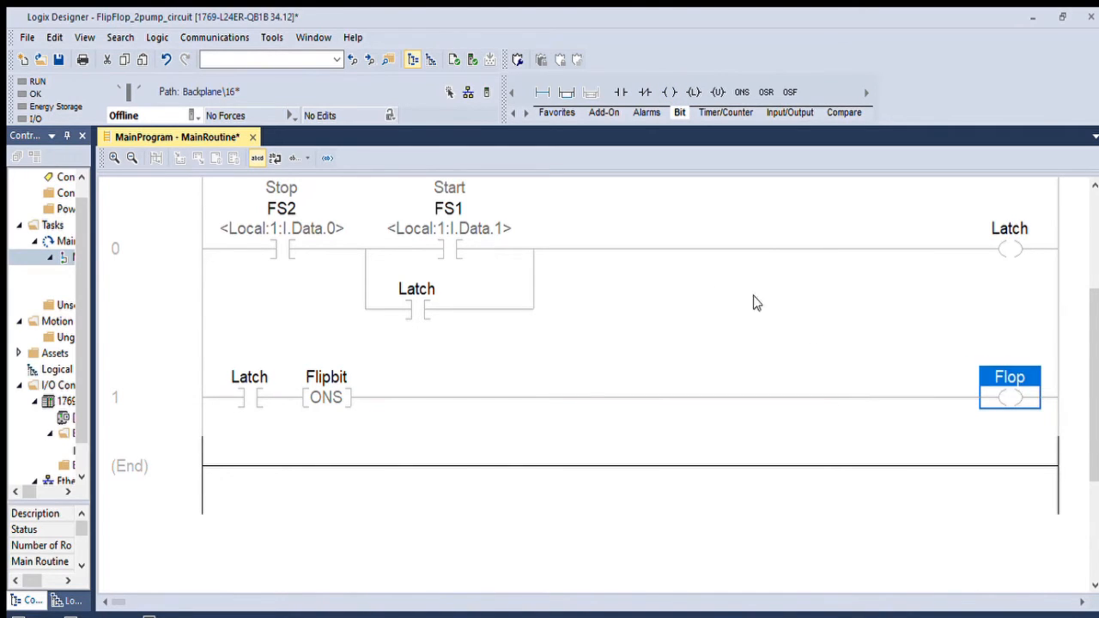
pyautogui.scroll(-1, 540, 269)
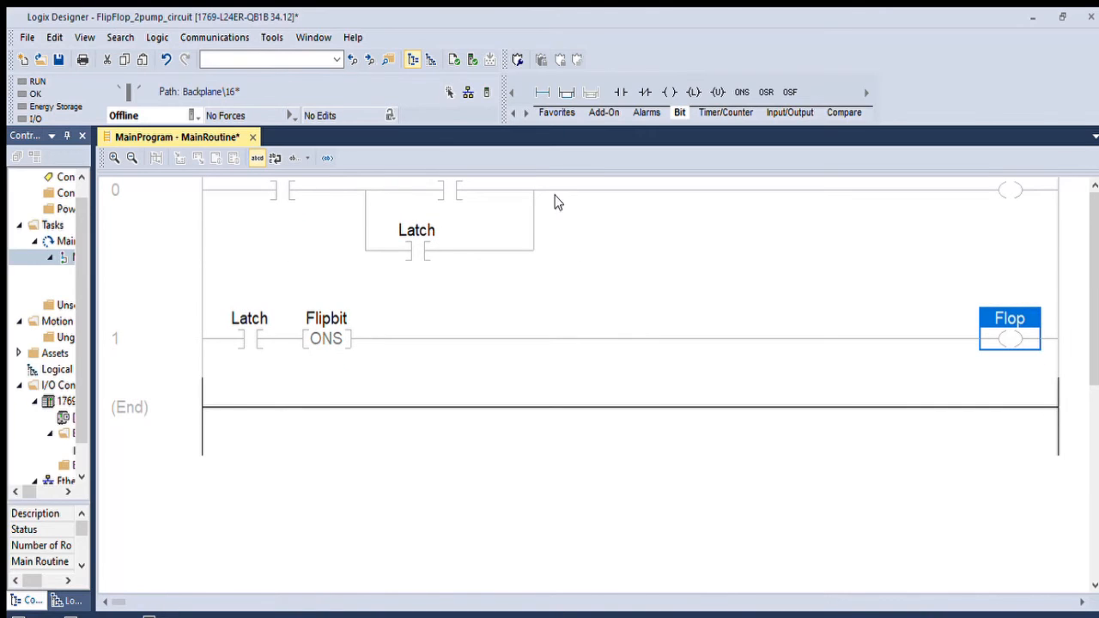
# Add rung 2 with an open Flop contact followed by a closed Flop contact
pyautogui.click(543, 92)
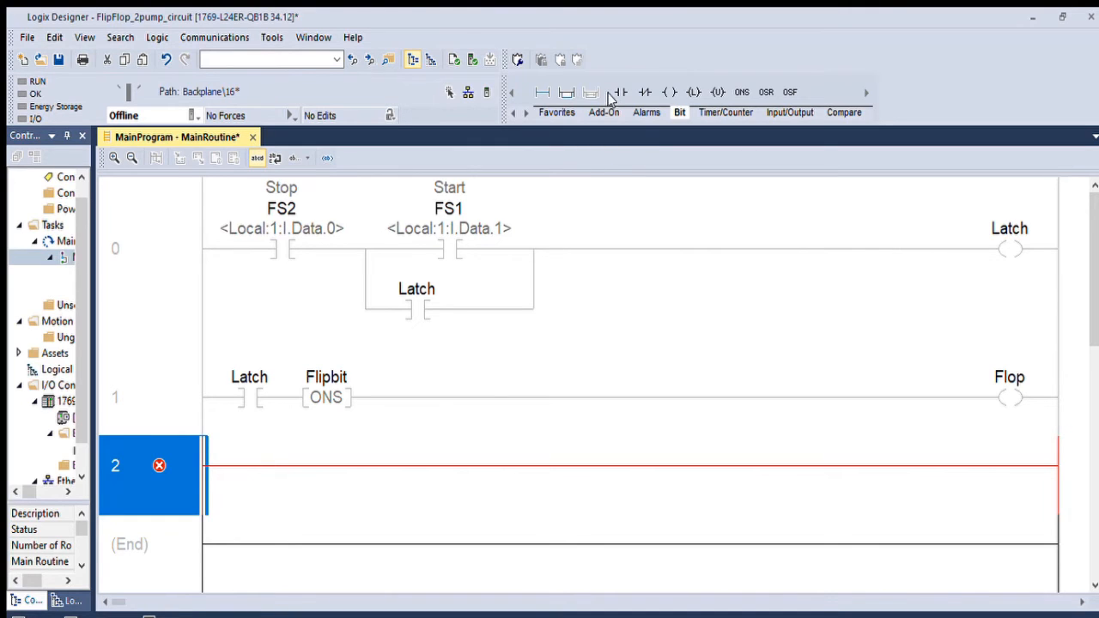
pyautogui.moveTo(621, 92); pyautogui.dragTo(230, 429)
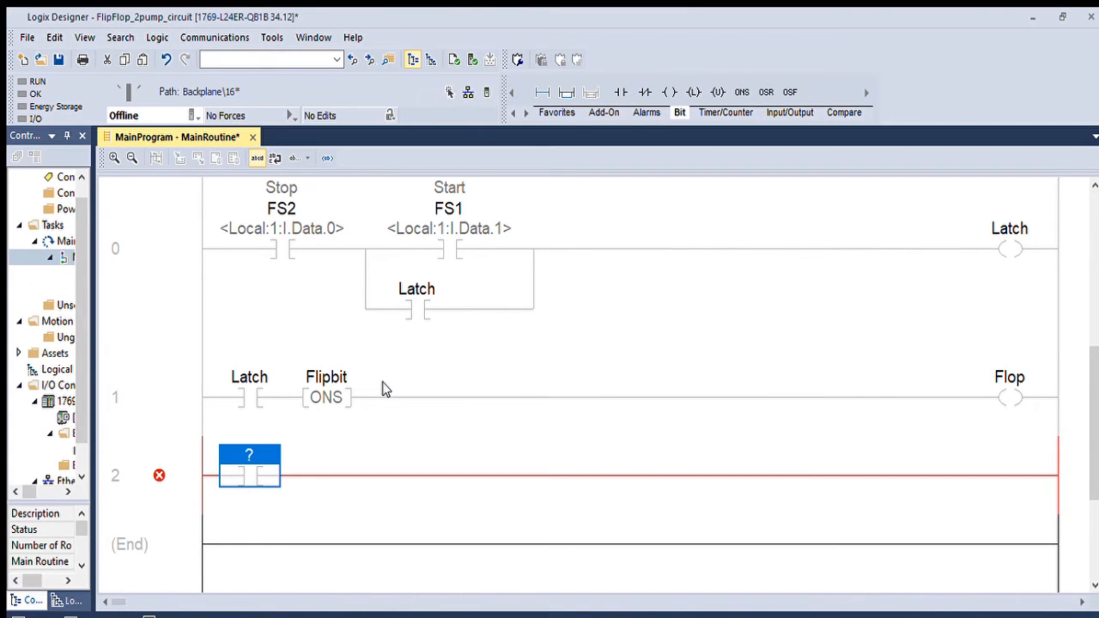
pyautogui.write('Flop')
pyautogui.press('Return')
pyautogui.moveTo(644, 91); pyautogui.dragTo(377, 434)
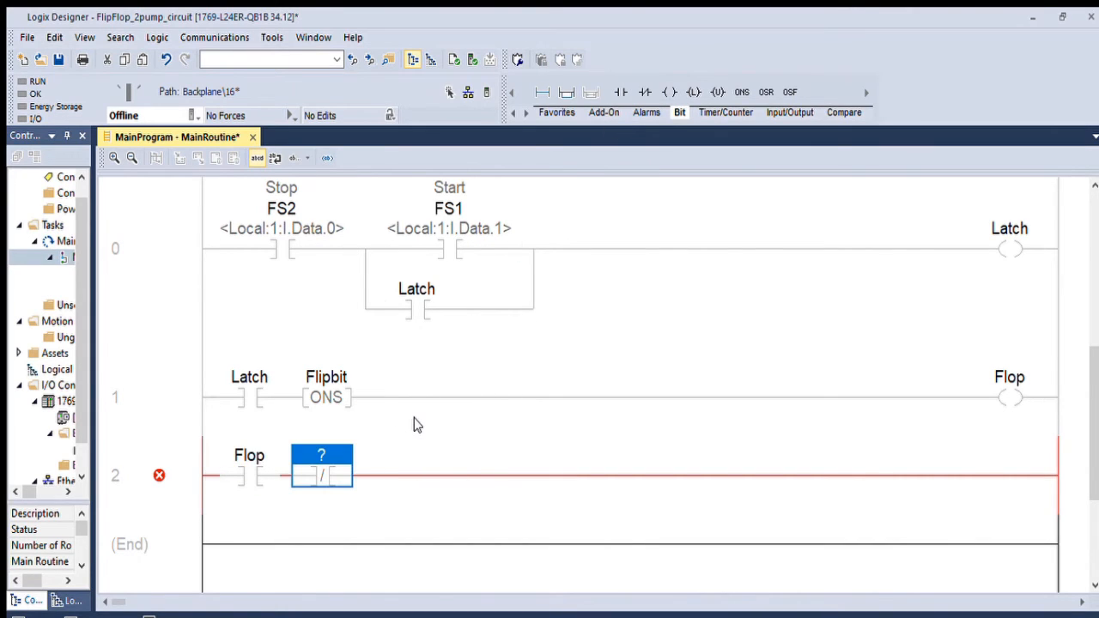
pyautogui.write('Flop')
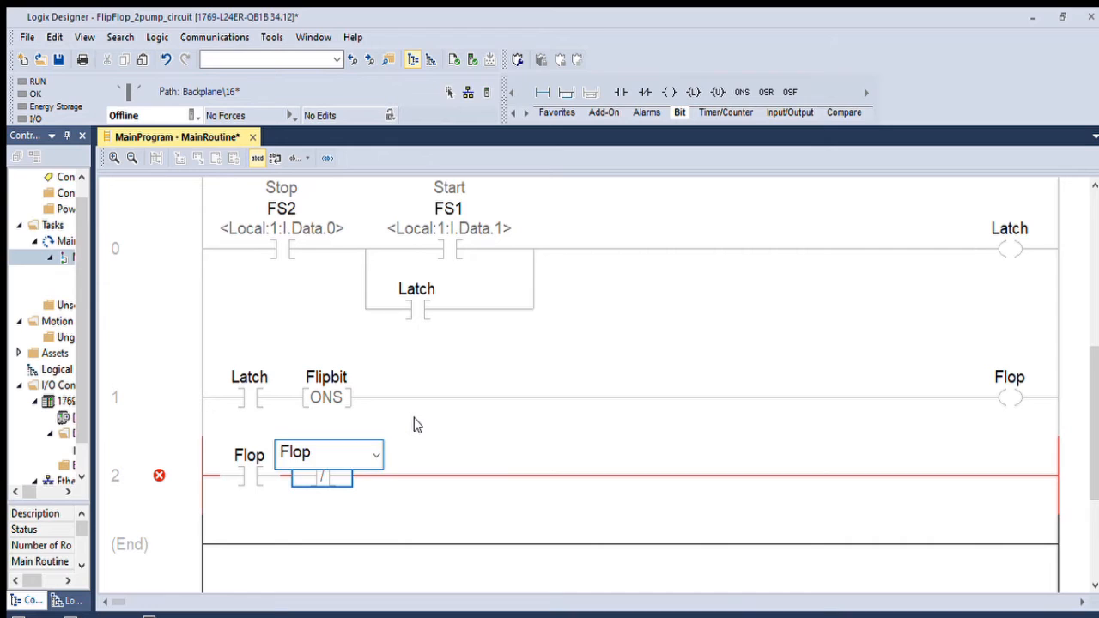
pyautogui.press('Return')
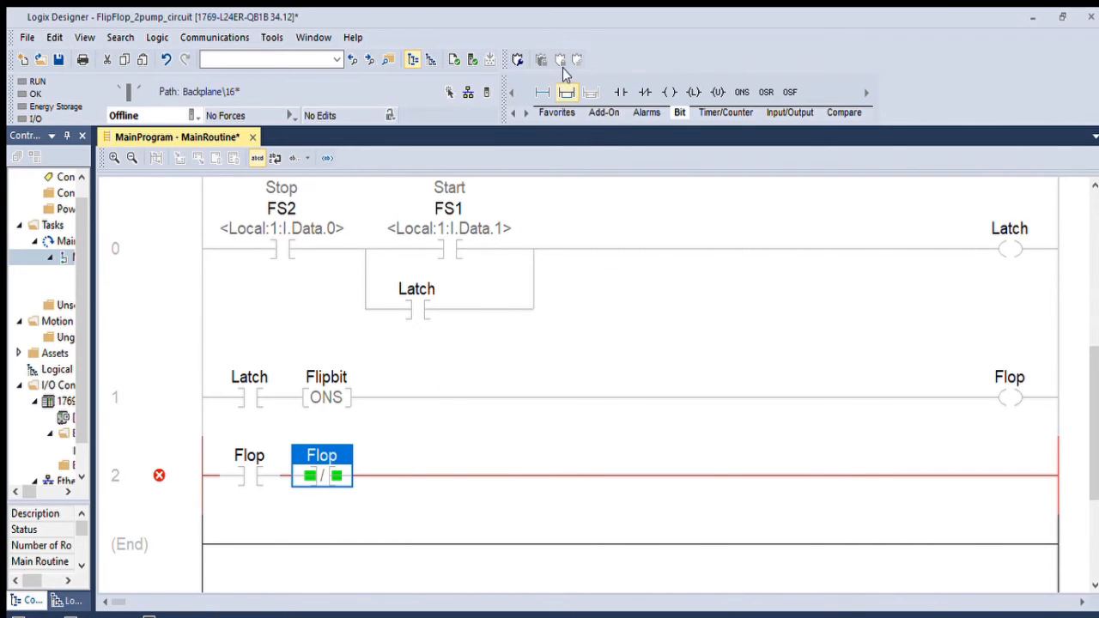
# Branch around each Flop contact and put an open Flipper contact in the first branch
pyautogui.moveTo(566, 92); pyautogui.dragTo(234, 470)
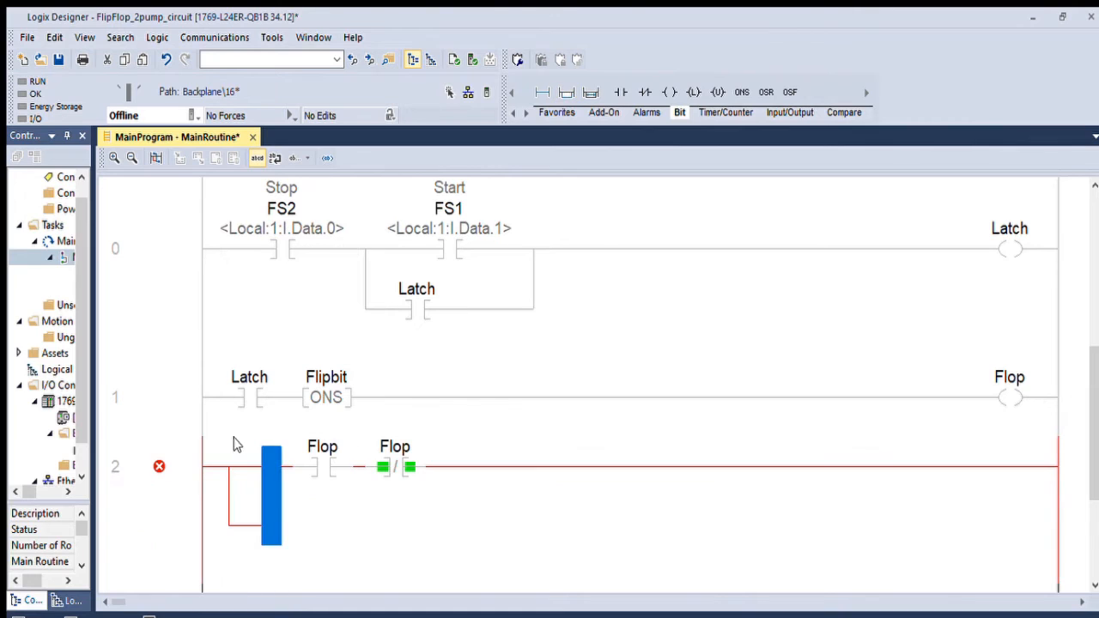
pyautogui.moveTo(270, 450); pyautogui.dragTo(344, 442)
pyautogui.moveTo(567, 92)
pyautogui.mouseDown()
pyautogui.moveTo(493, 267)
pyautogui.moveTo(374, 473)
pyautogui.moveTo(481, 474)
pyautogui.mouseUp()
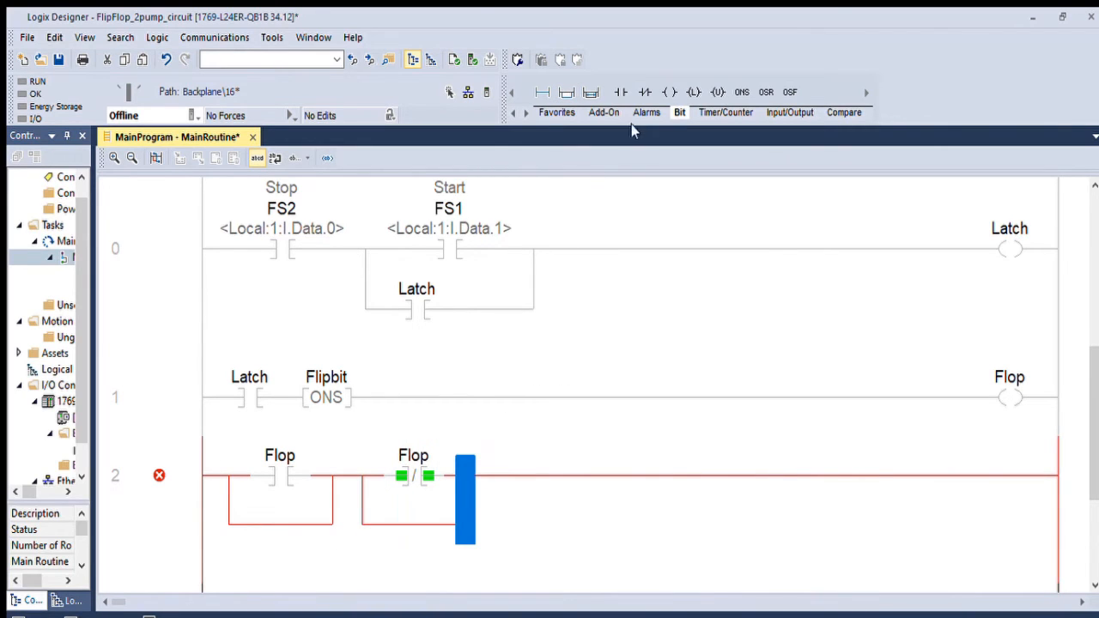
pyautogui.moveTo(620, 92)
pyautogui.mouseDown()
pyautogui.moveTo(264, 491)
pyautogui.moveTo(258, 515)
pyautogui.mouseUp()
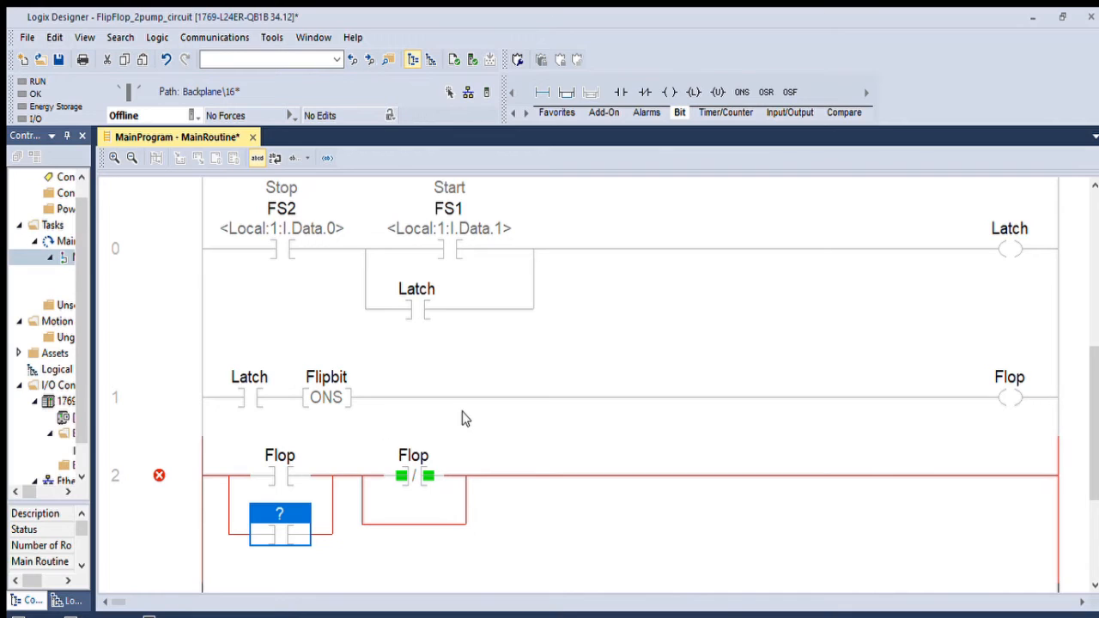
pyautogui.write('F')
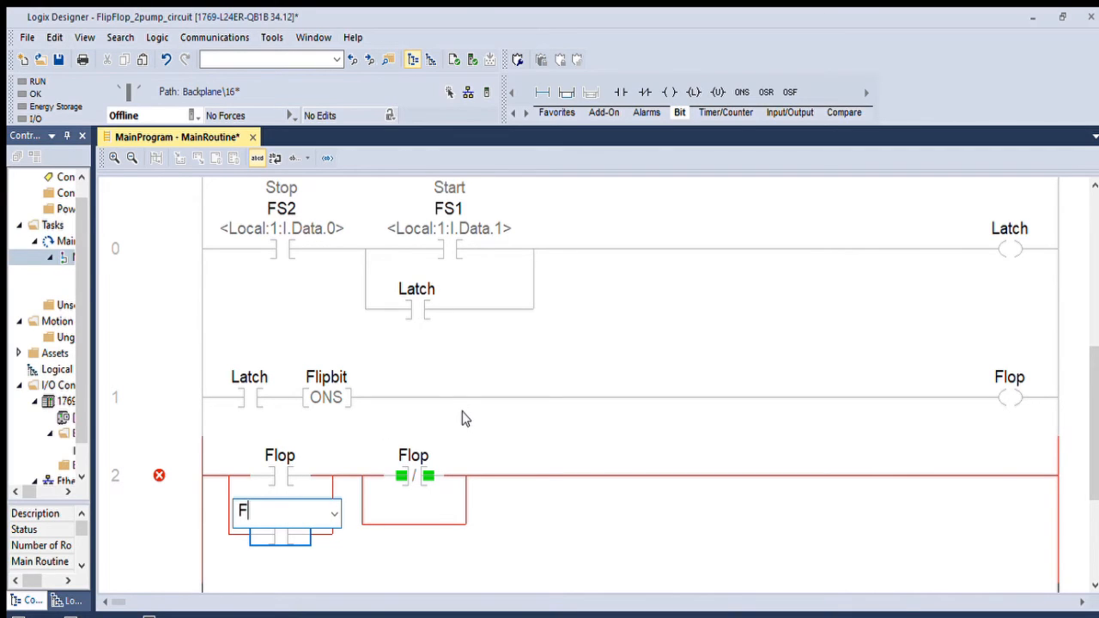
pyautogui.write('l')
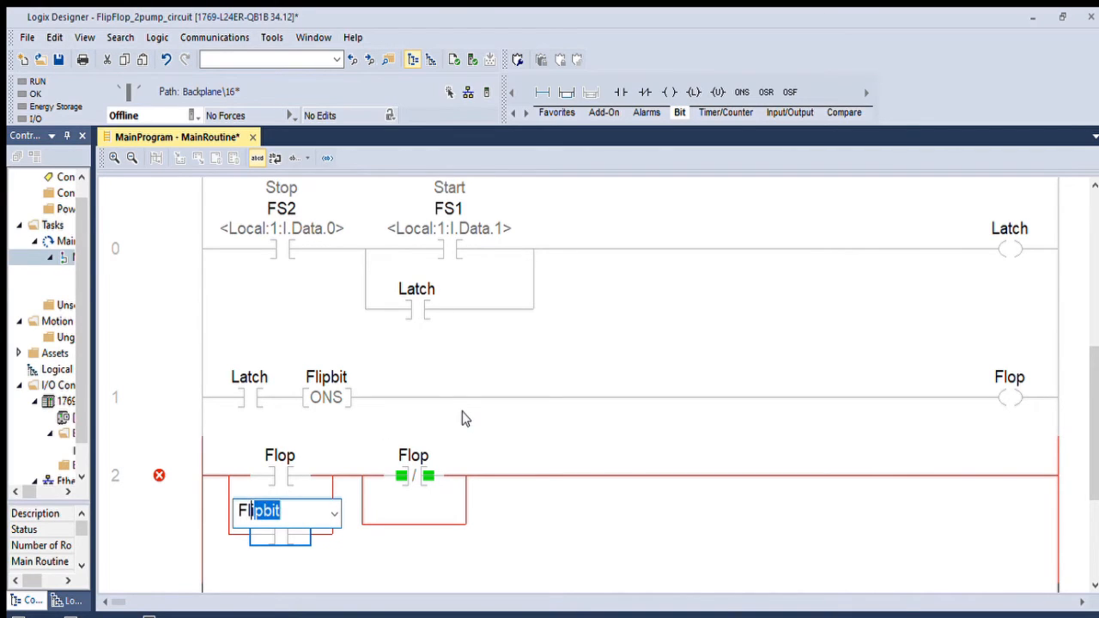
pyautogui.write('ipper')
pyautogui.press('Return')
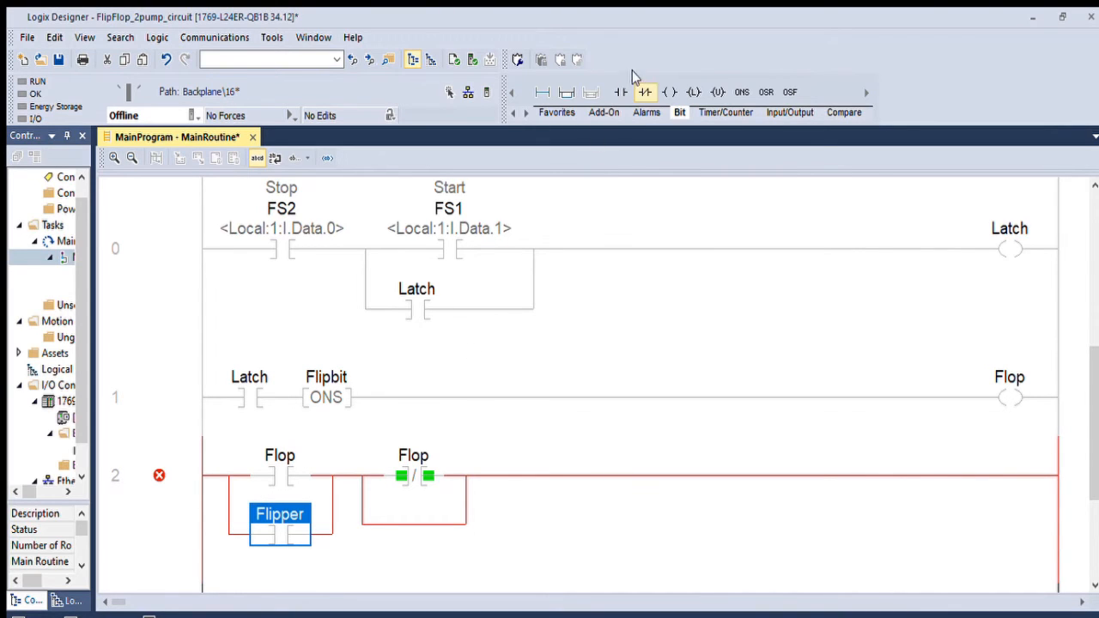
# Put a closed Flipper contact in the second branch and end the rung with a Flipper coil
pyautogui.moveTo(646, 92)
pyautogui.mouseDown()
pyautogui.moveTo(525, 211)
pyautogui.moveTo(395, 494)
pyautogui.mouseUp()
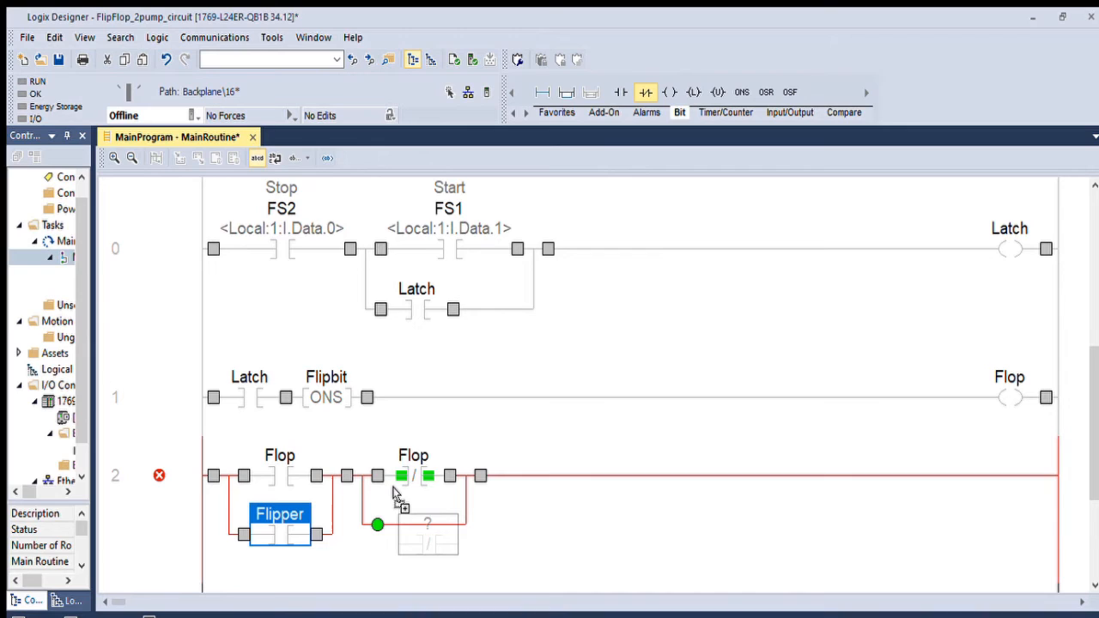
pyautogui.moveTo(395, 493); pyautogui.dragTo(377, 524)
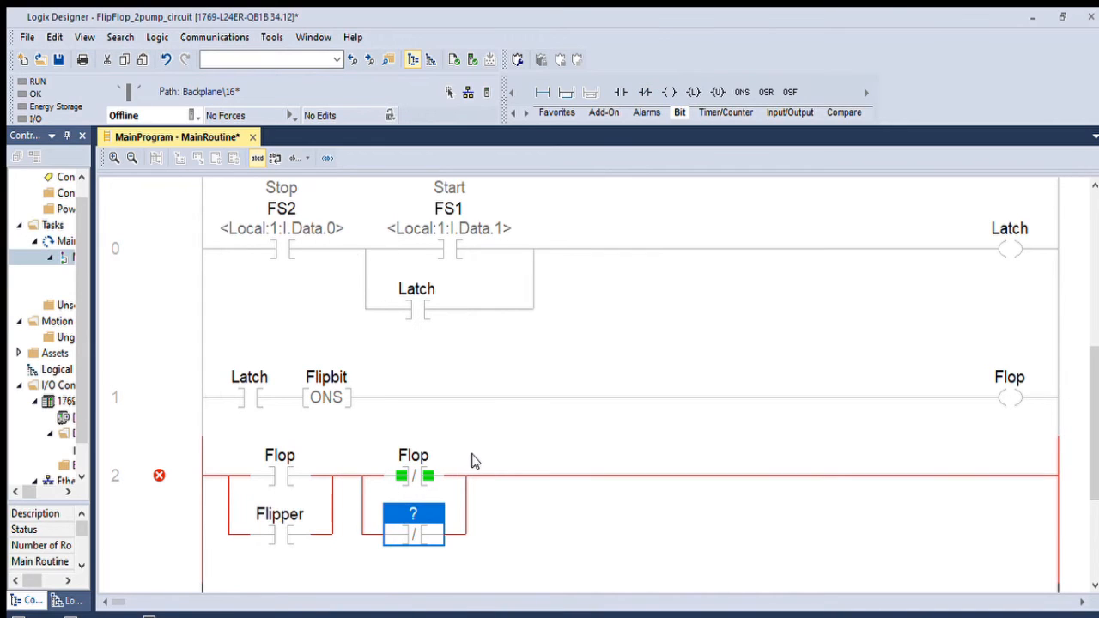
pyautogui.write('F')
pyautogui.write('lipper')
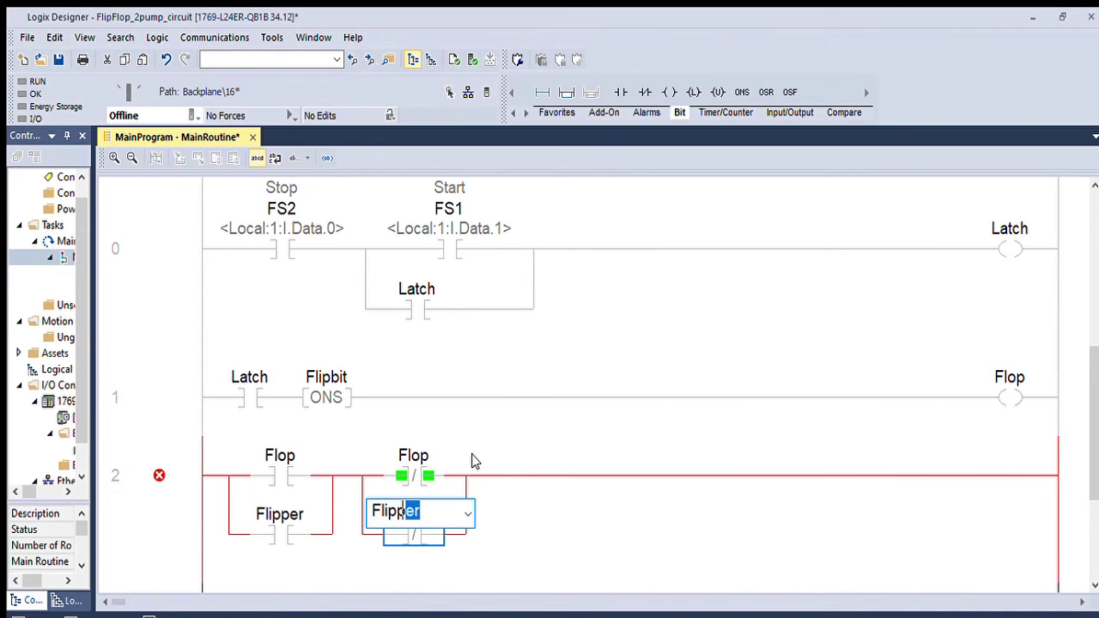
pyautogui.press('Return')
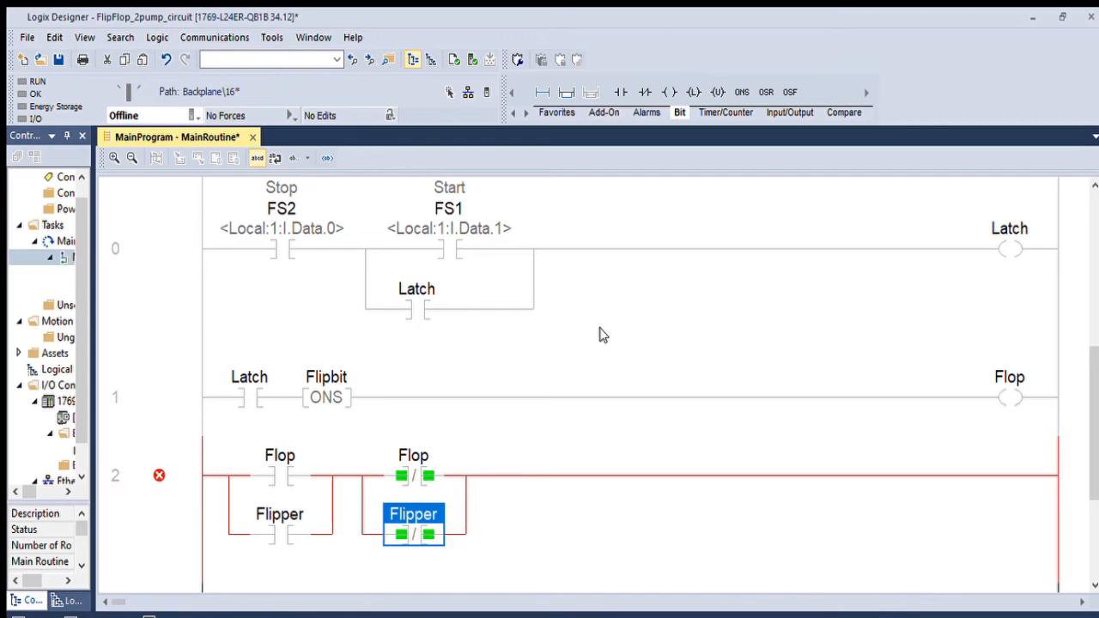
pyautogui.moveTo(669, 91)
pyautogui.mouseDown()
pyautogui.moveTo(877, 412)
pyautogui.moveTo(944, 476)
pyautogui.mouseUp()
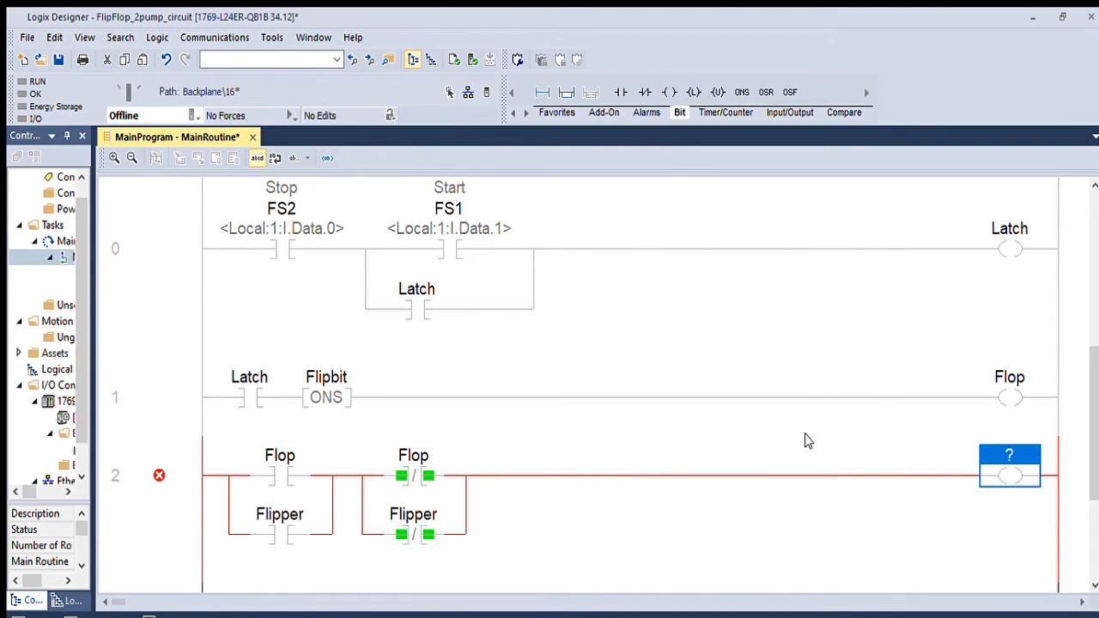
pyautogui.write('Fli')
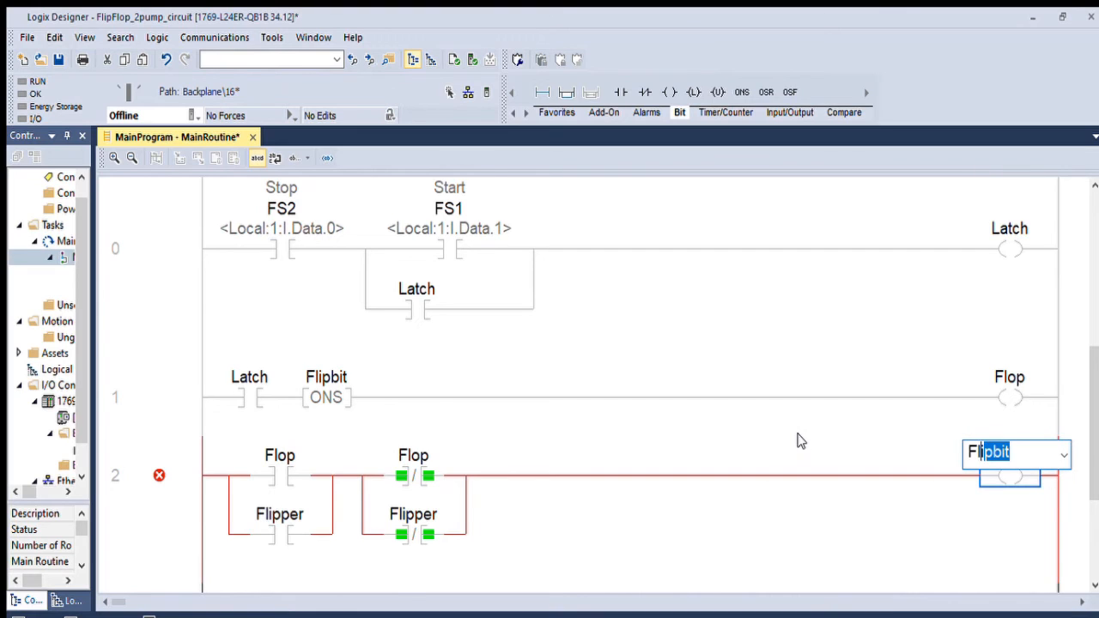
pyautogui.write('pp')
pyautogui.press('Return')
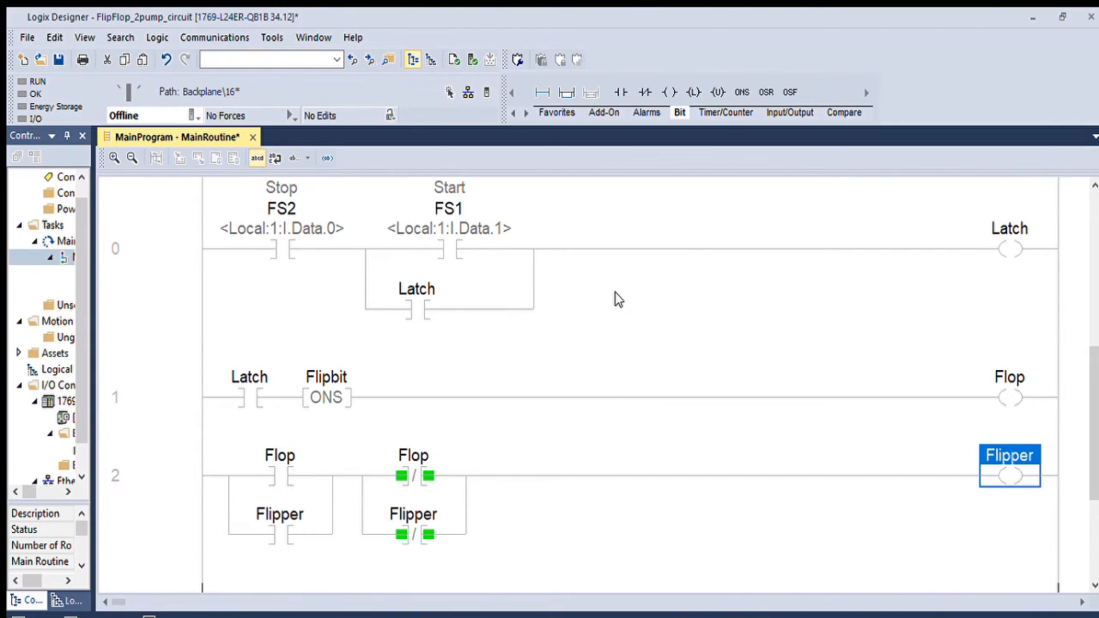
pyautogui.scroll(-1, 615, 292)
pyautogui.scroll(-1, 614, 292)
pyautogui.scroll(-1, 599, 298)
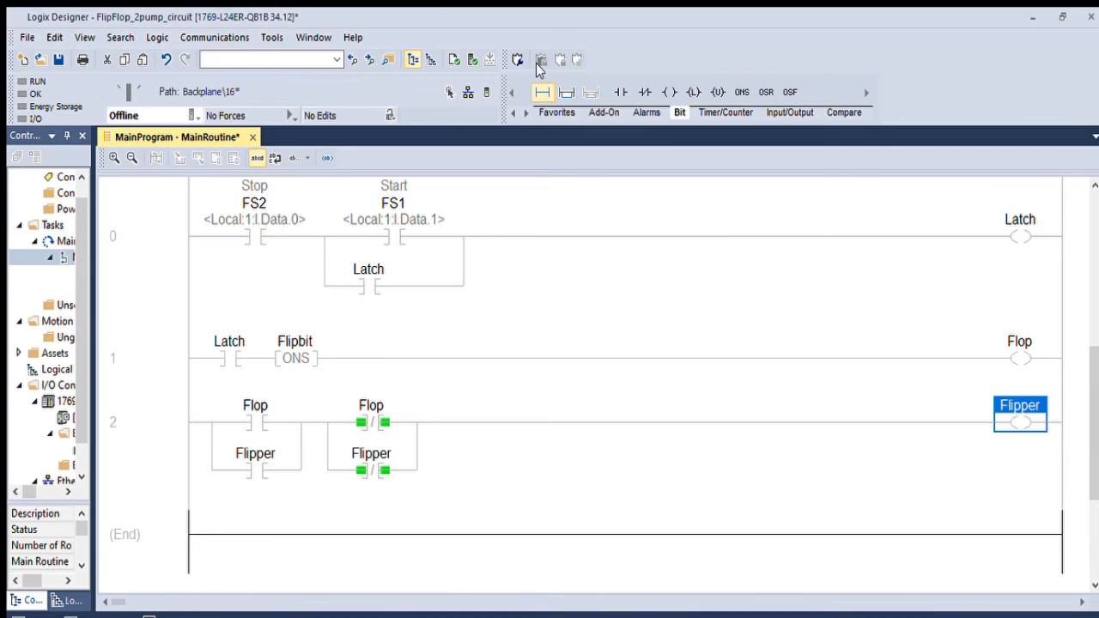
# Add rung 3 with a Latch contact driving an output coil tagged Pump1
pyautogui.click(542, 91)
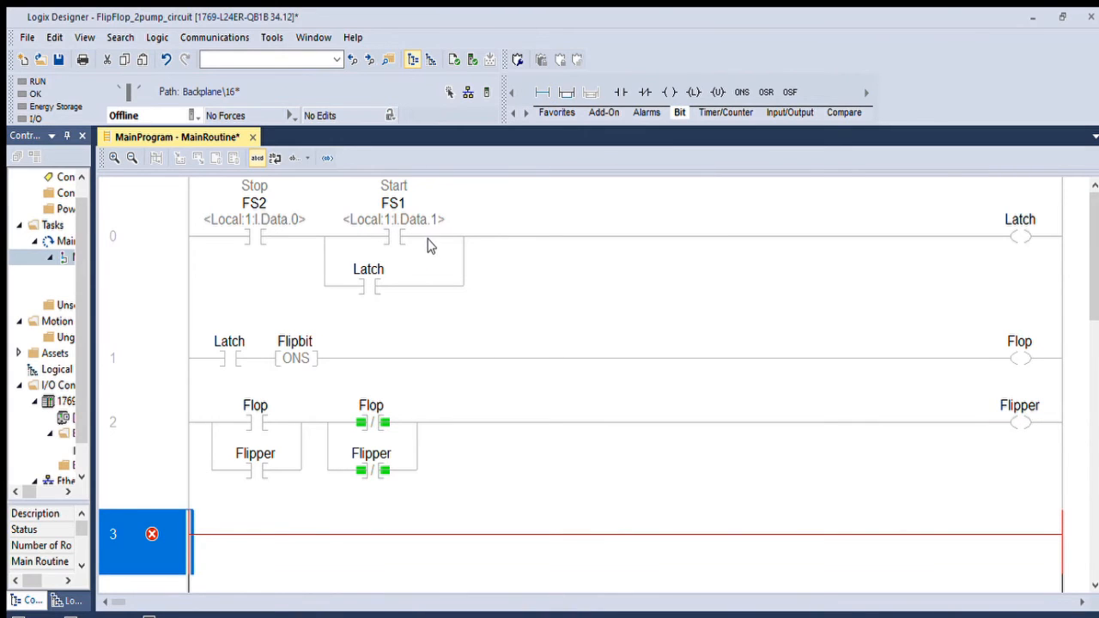
pyautogui.scroll(-1, 433, 292)
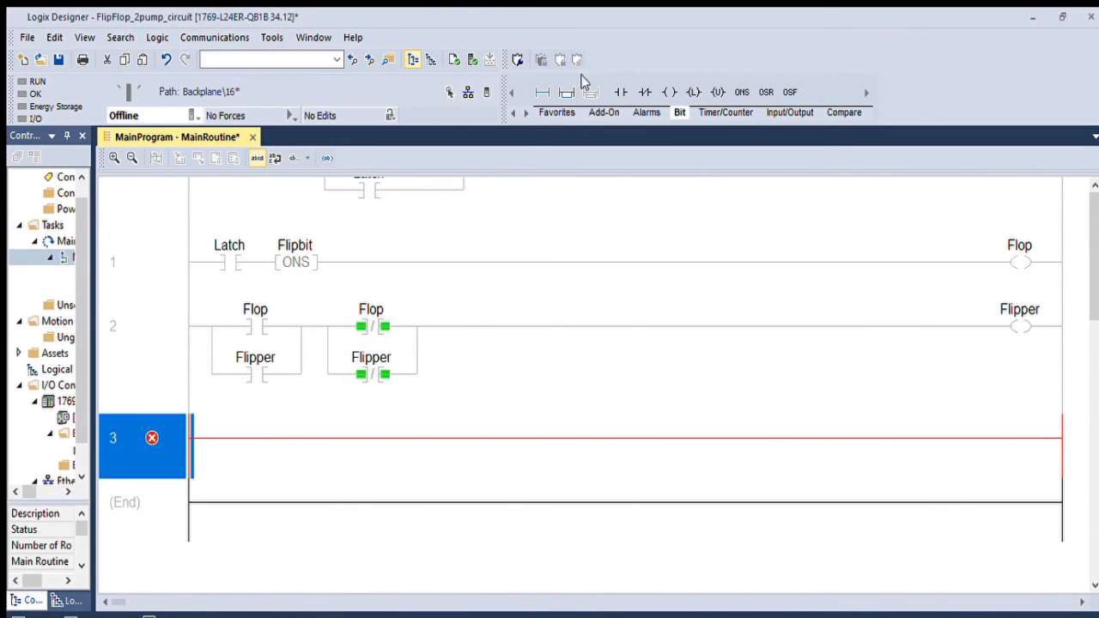
pyautogui.moveTo(621, 92); pyautogui.dragTo(215, 404)
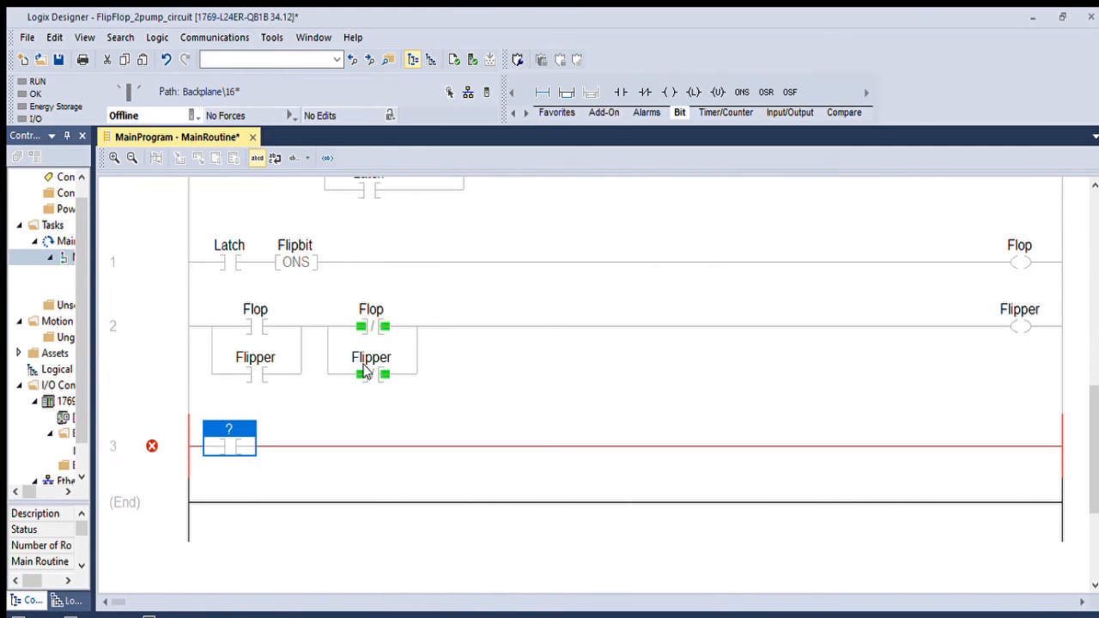
pyautogui.press('Return')
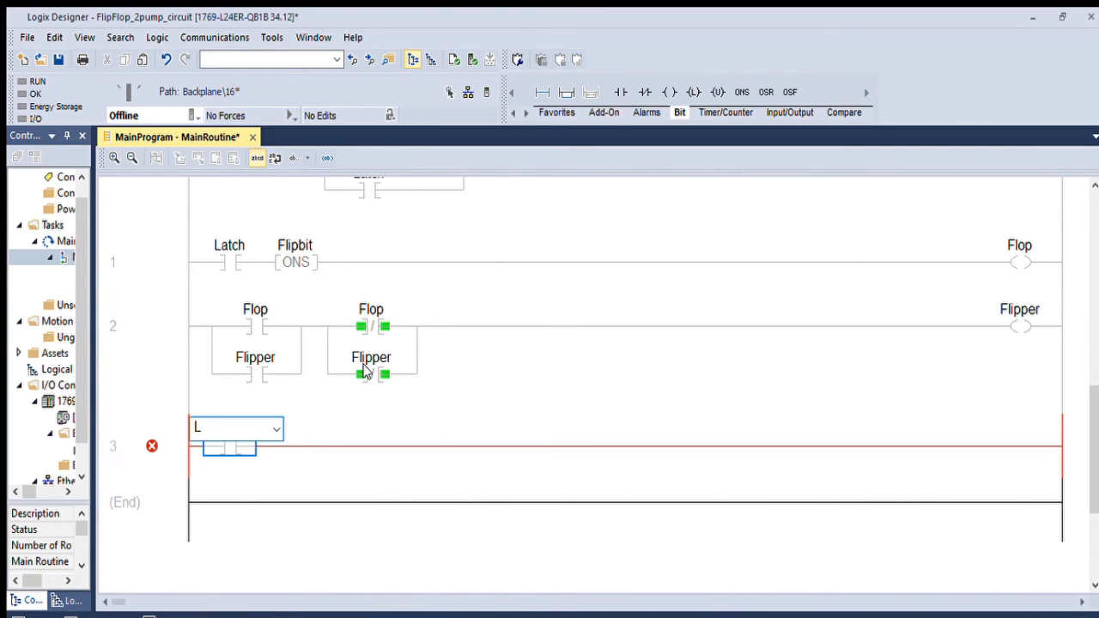
pyautogui.write('Latch')
pyautogui.press('Return')
pyautogui.scroll(1, 367, 371)
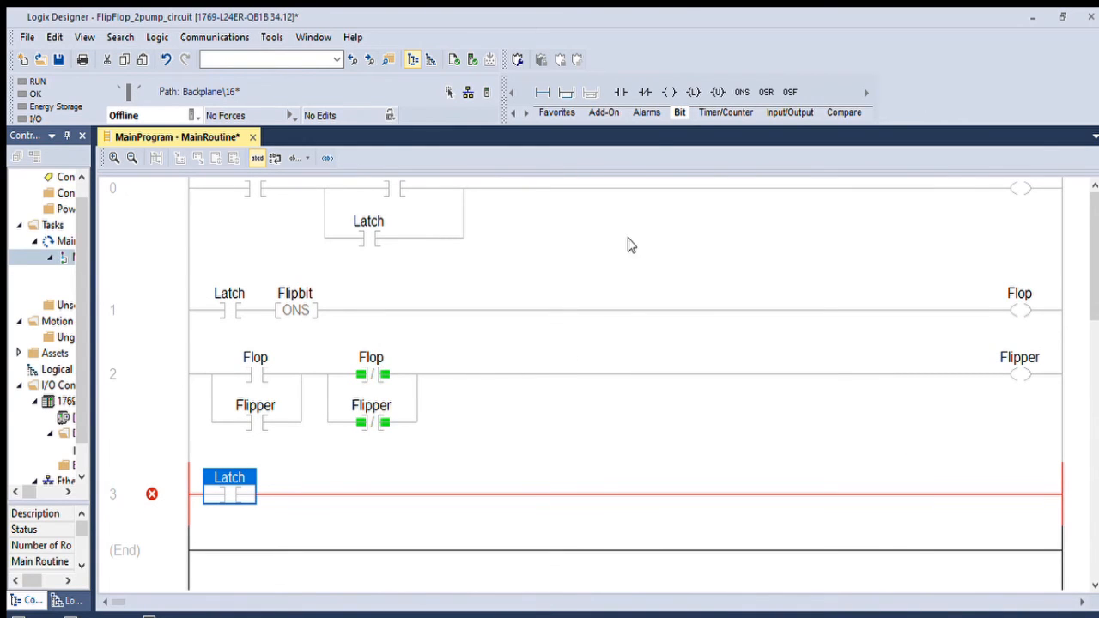
pyautogui.moveTo(670, 91); pyautogui.dragTo(682, 489)
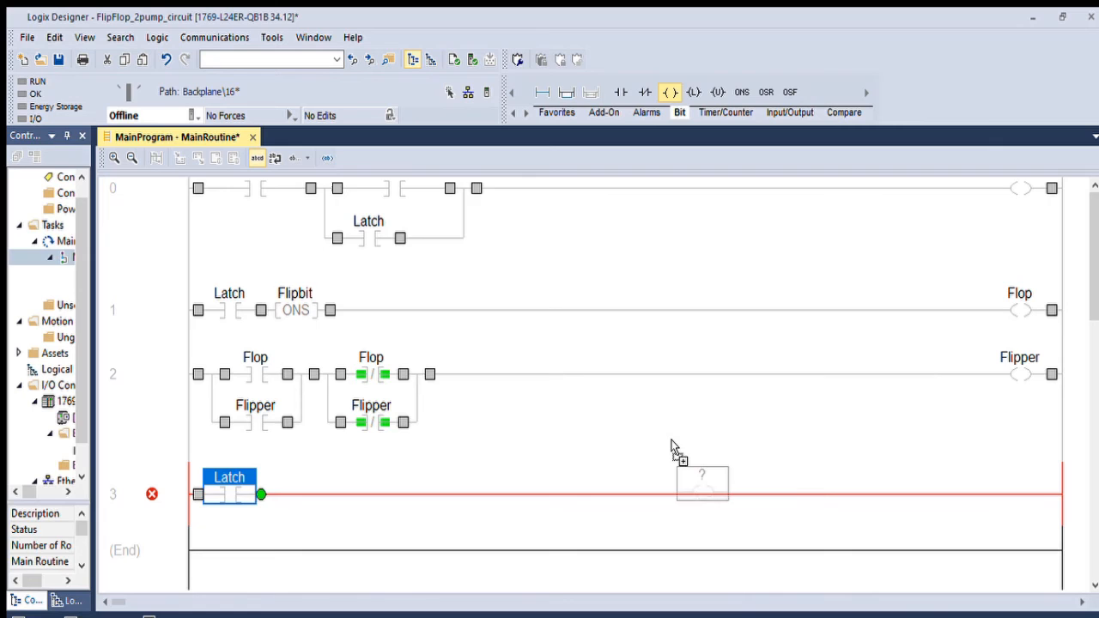
pyautogui.write('P')
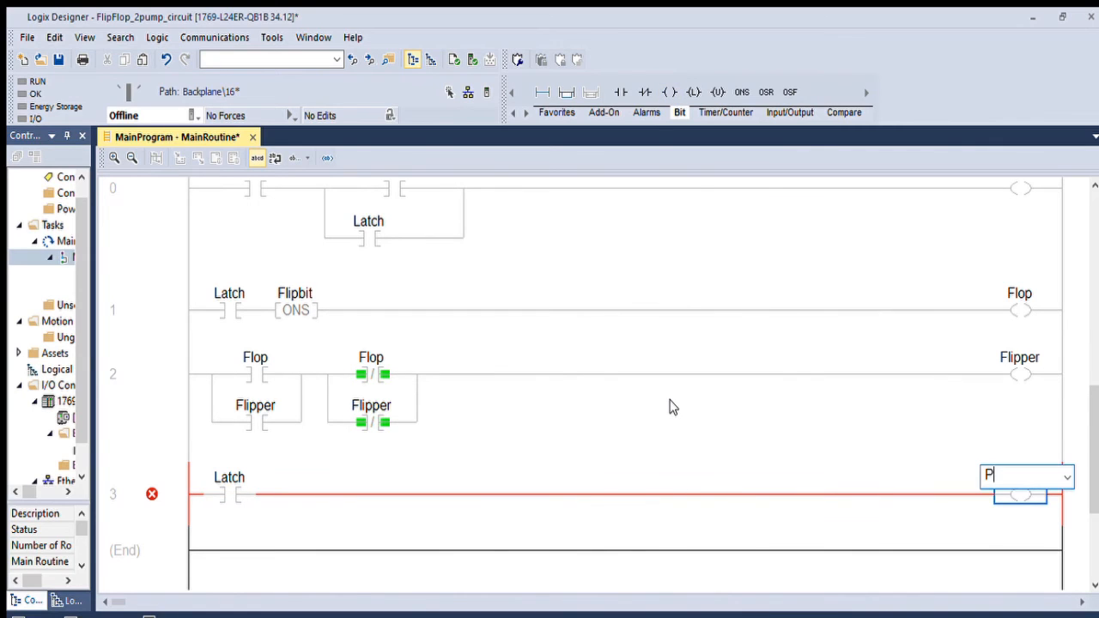
pyautogui.write('ump1')
pyautogui.press('Return')
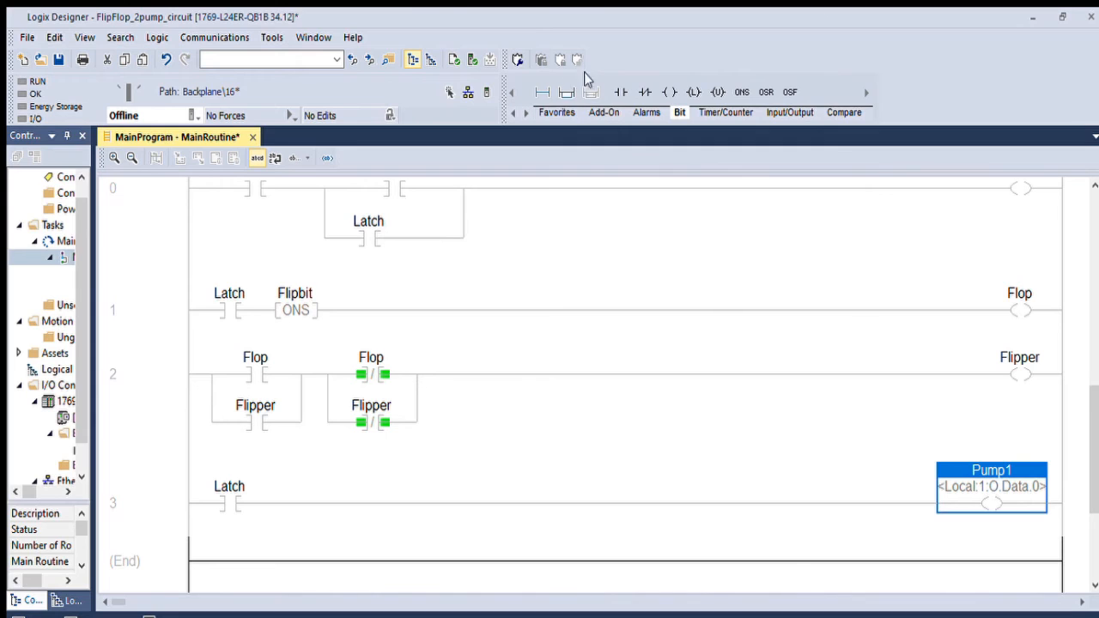
# Branch around Pump1 and add a parallel output coil tagged Pump2
pyautogui.moveTo(567, 92); pyautogui.dragTo(960, 493)
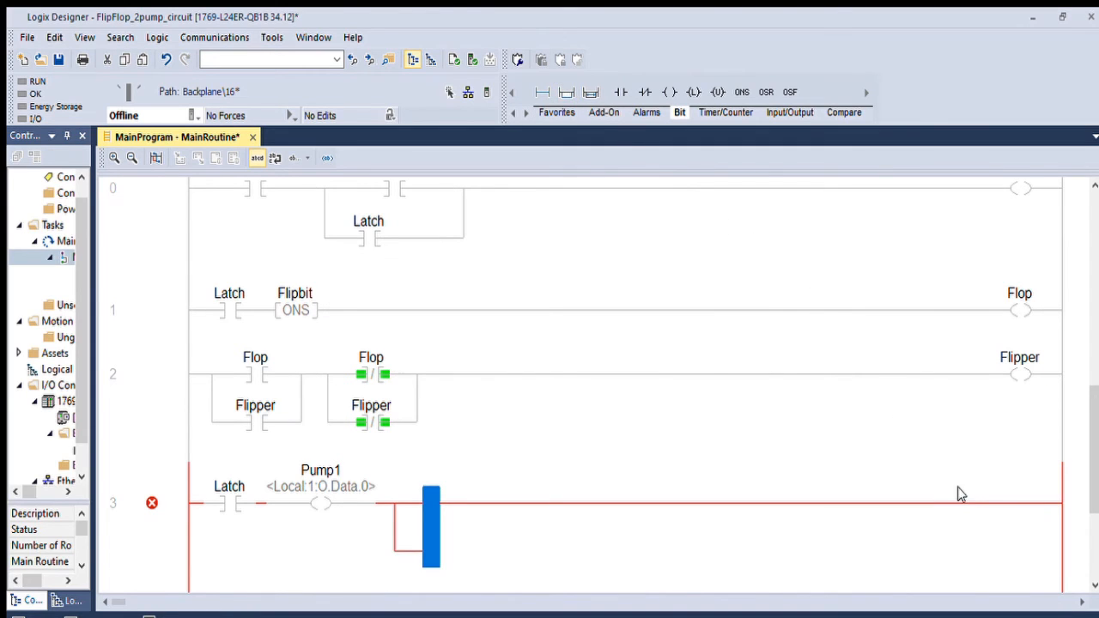
pyautogui.moveTo(430, 502); pyautogui.dragTo(263, 478)
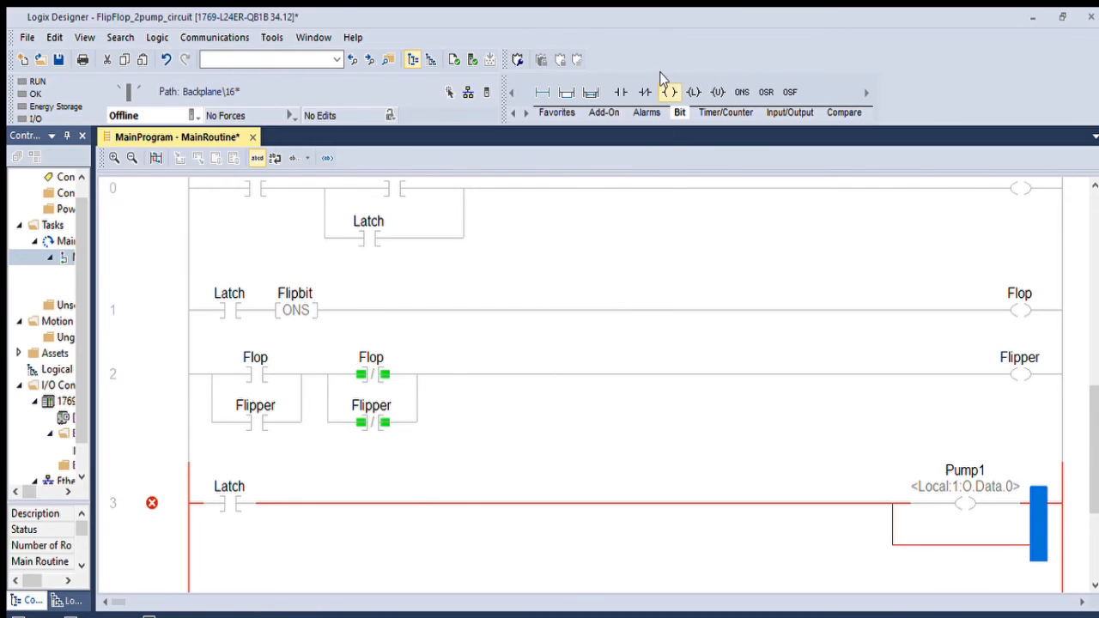
pyautogui.moveTo(670, 92)
pyautogui.mouseDown()
pyautogui.moveTo(923, 507)
pyautogui.moveTo(950, 528)
pyautogui.mouseUp()
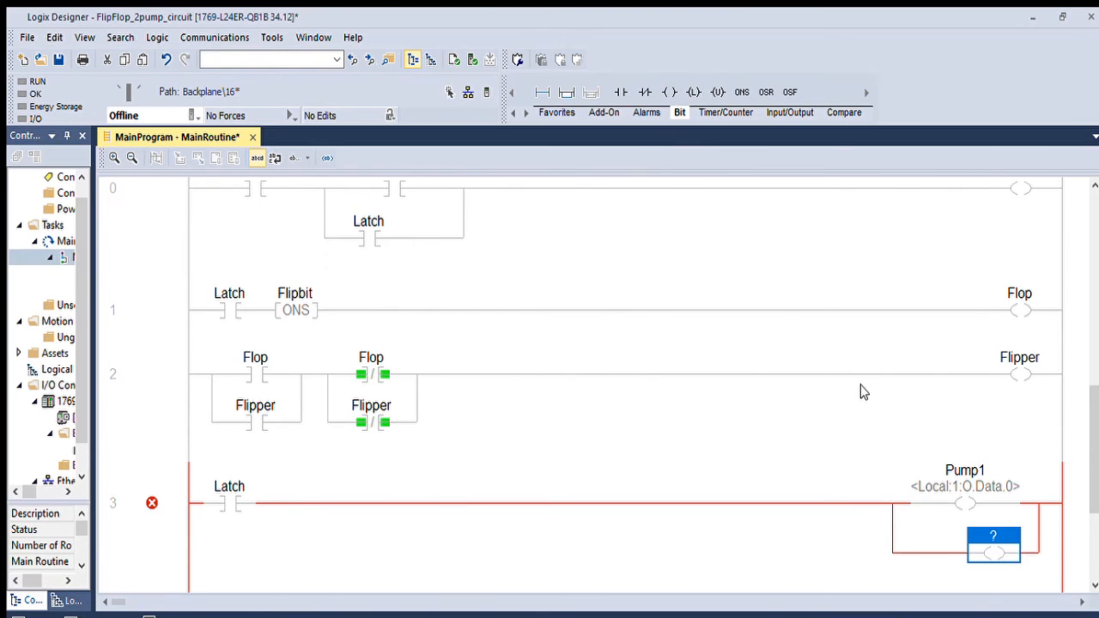
pyautogui.write('Pump')
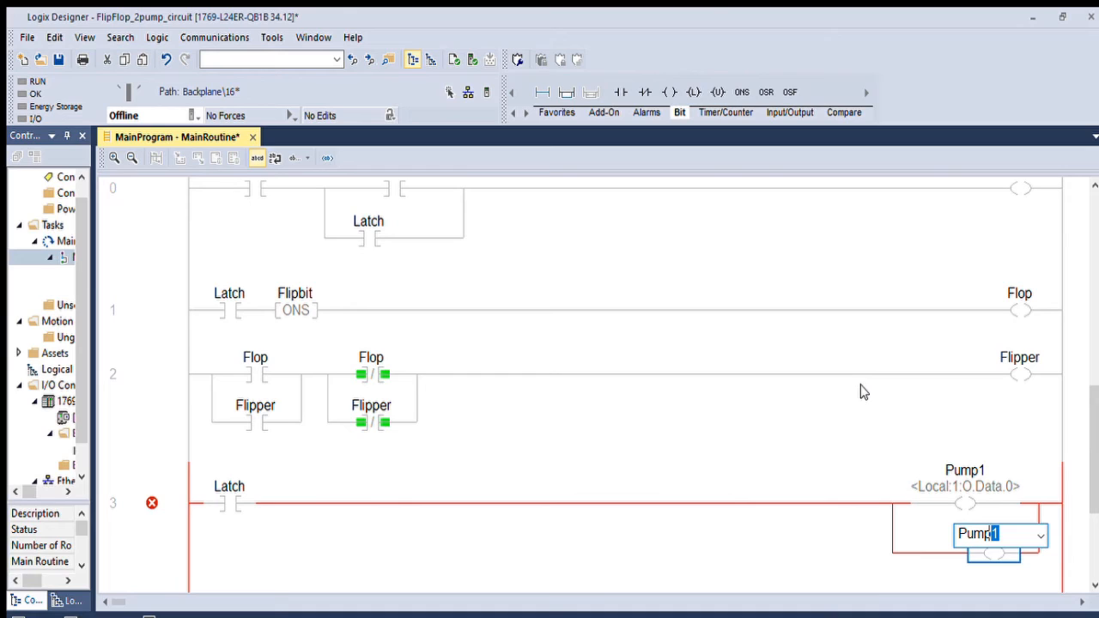
pyautogui.write('2')
pyautogui.click(812, 514)
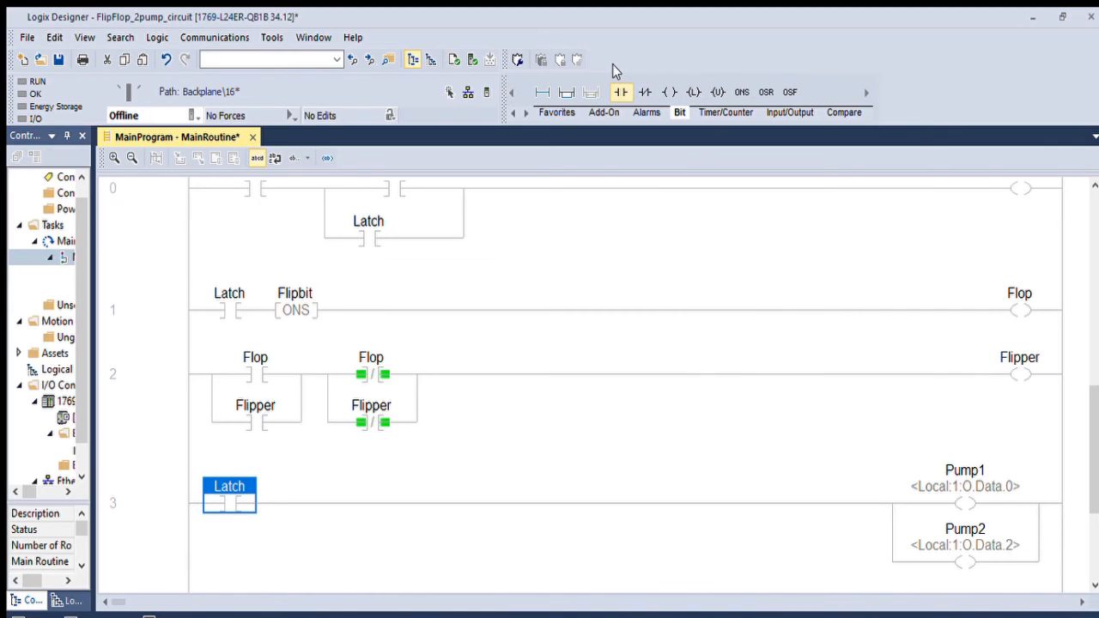
# Insert an open Flipper contact before Pump1 and a closed Flipper contact before Pump2
pyautogui.moveTo(622, 91)
pyautogui.mouseDown()
pyautogui.moveTo(675, 218)
pyautogui.moveTo(896, 468)
pyautogui.mouseUp()
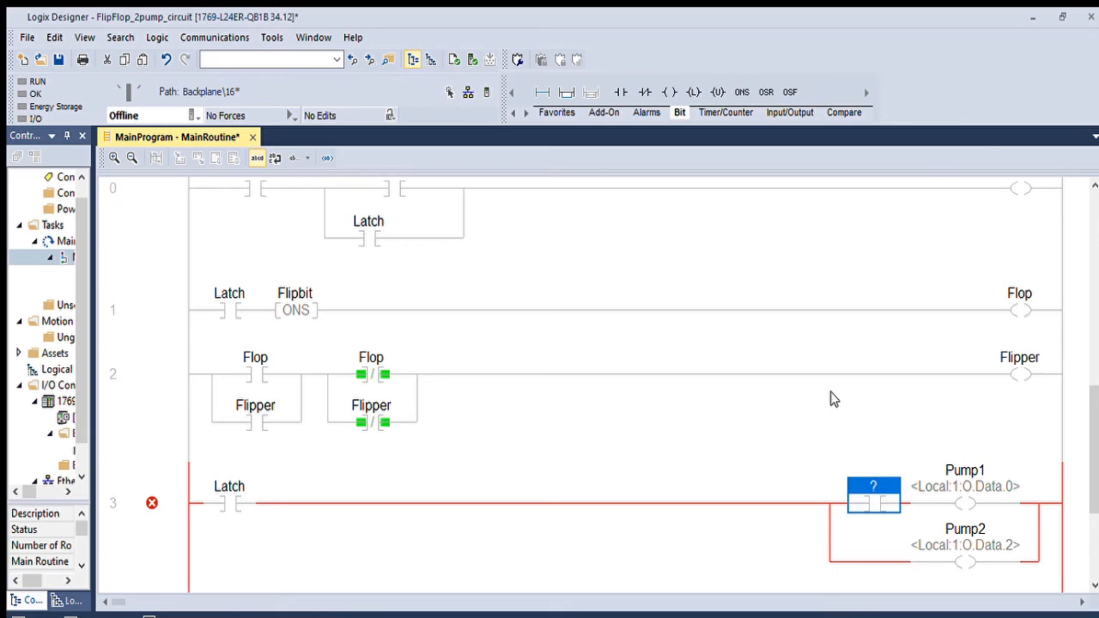
pyautogui.write('Fli')
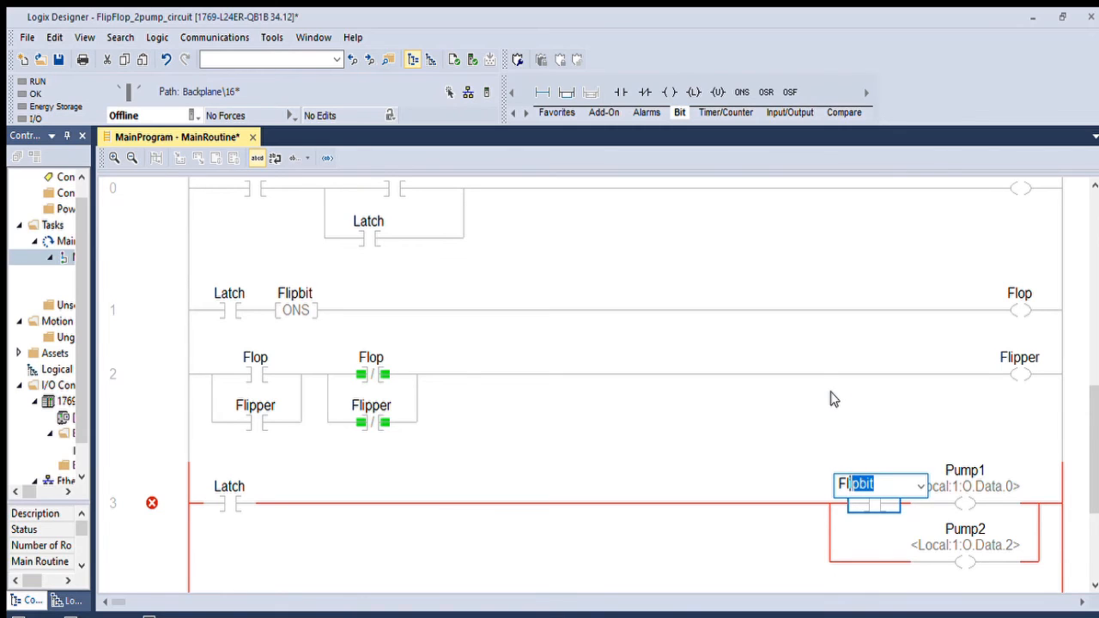
pyautogui.write('pp')
pyautogui.press('Return')
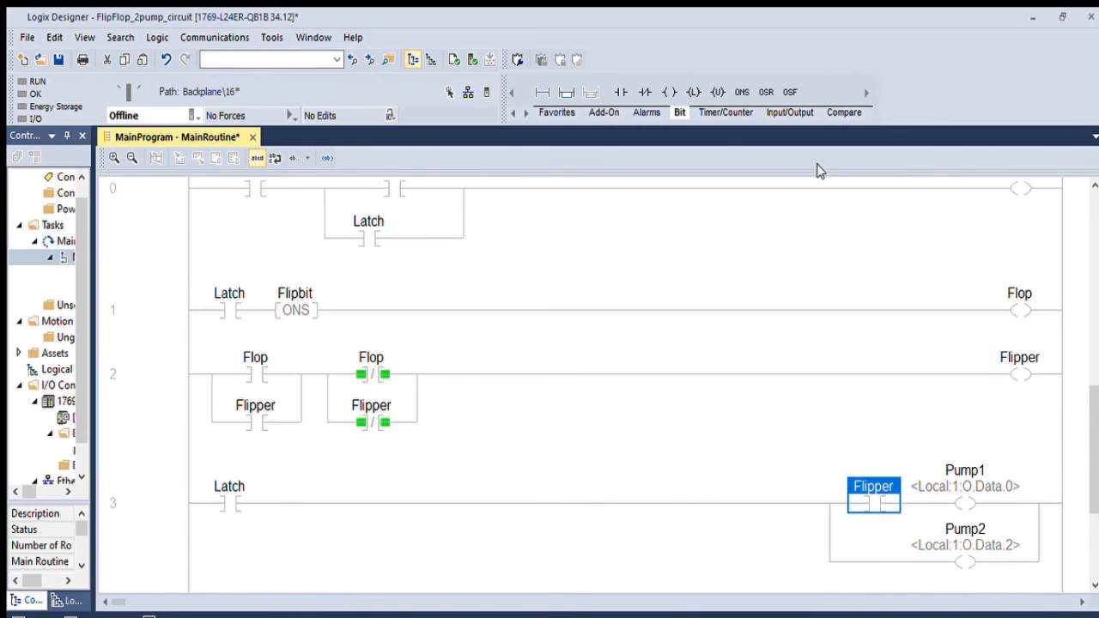
pyautogui.moveTo(645, 92); pyautogui.dragTo(843, 561)
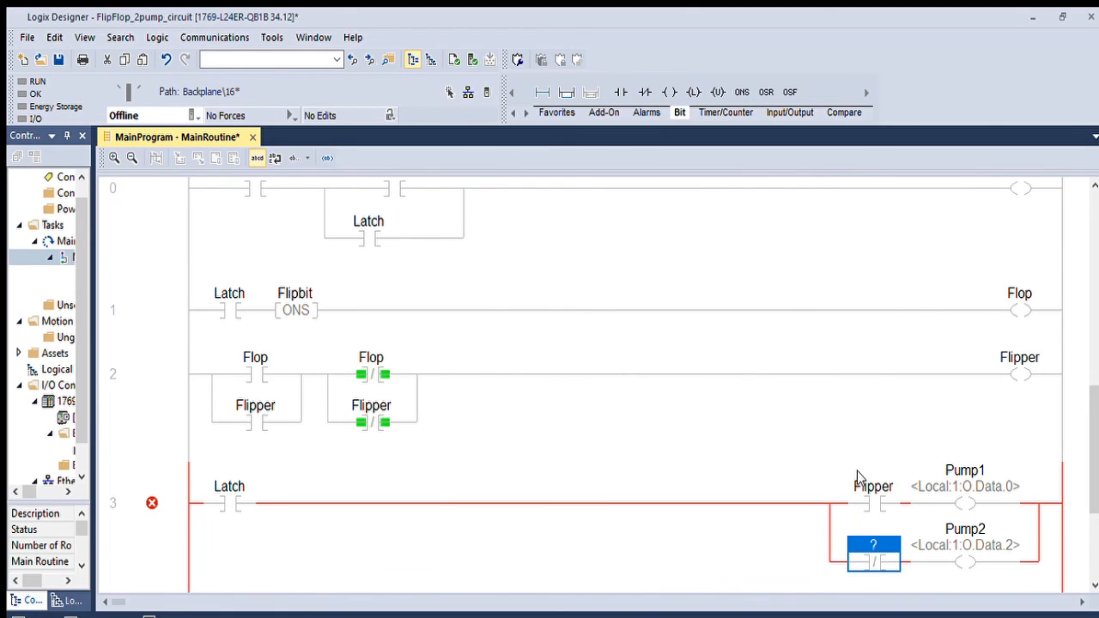
pyautogui.write('Flipper')
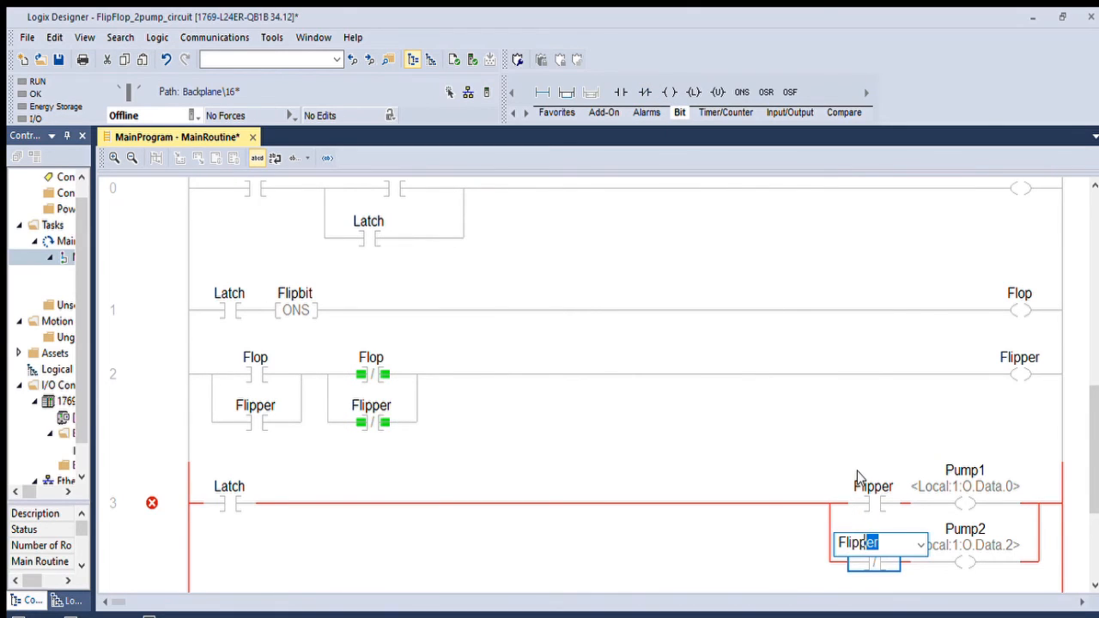
pyautogui.press('Return')
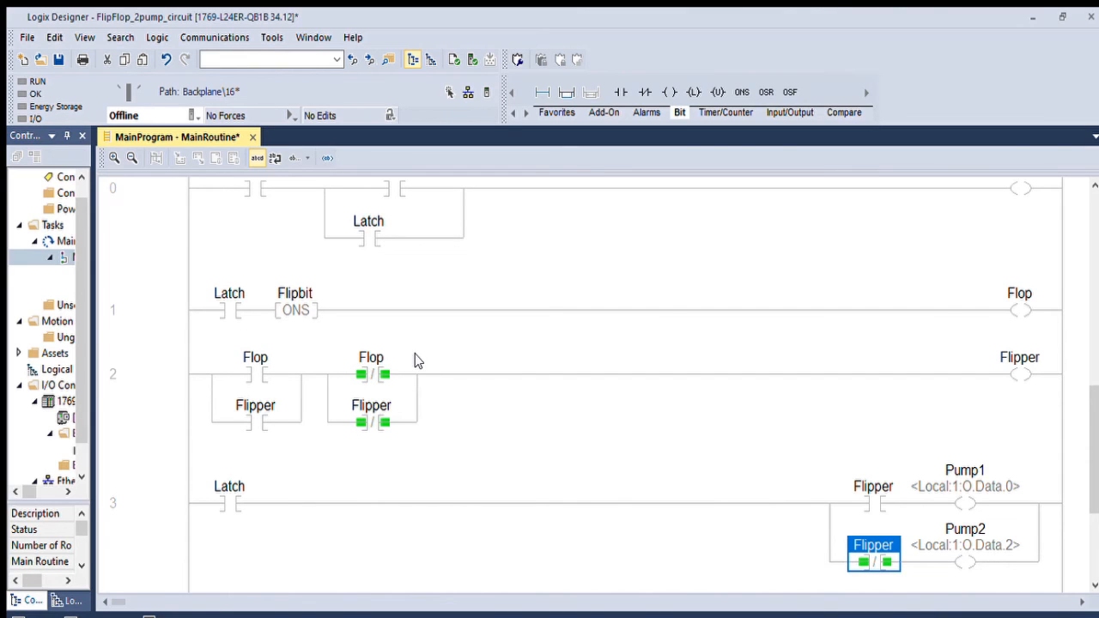
pyautogui.scroll(-1, 421, 368)
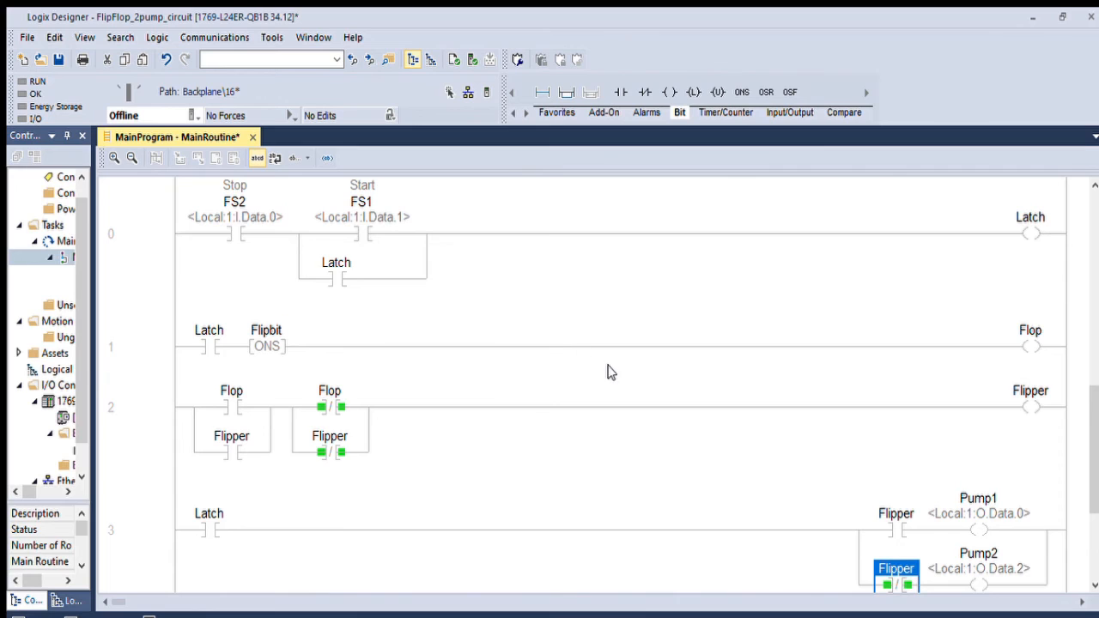
pyautogui.scroll(-1, 608, 371)
pyautogui.scroll(1, 578, 370)
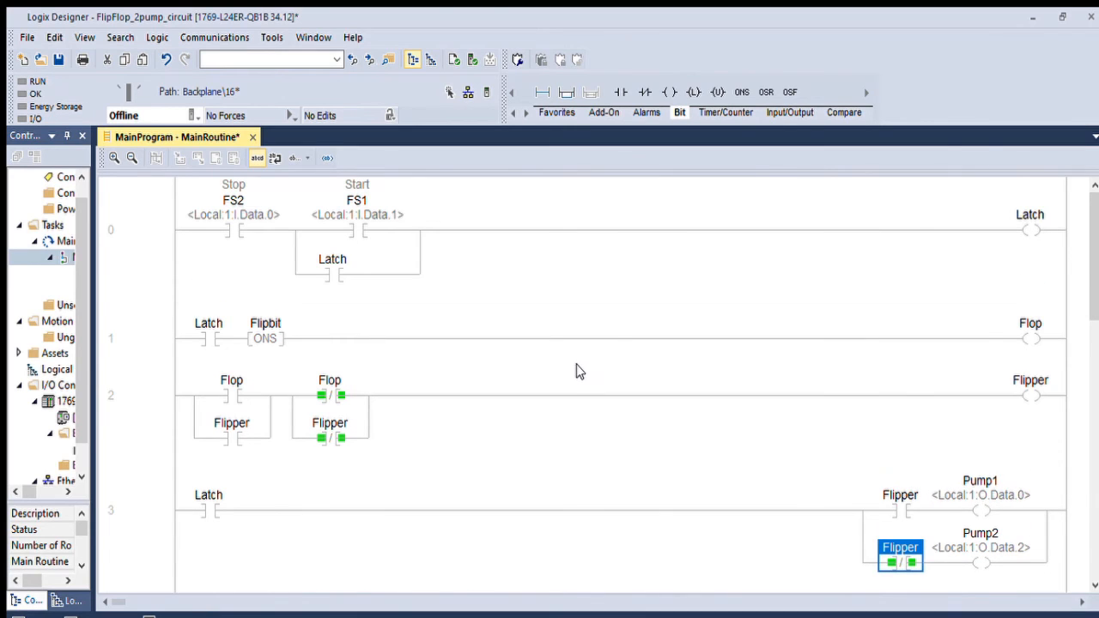
pyautogui.scroll(-1, 577, 371)
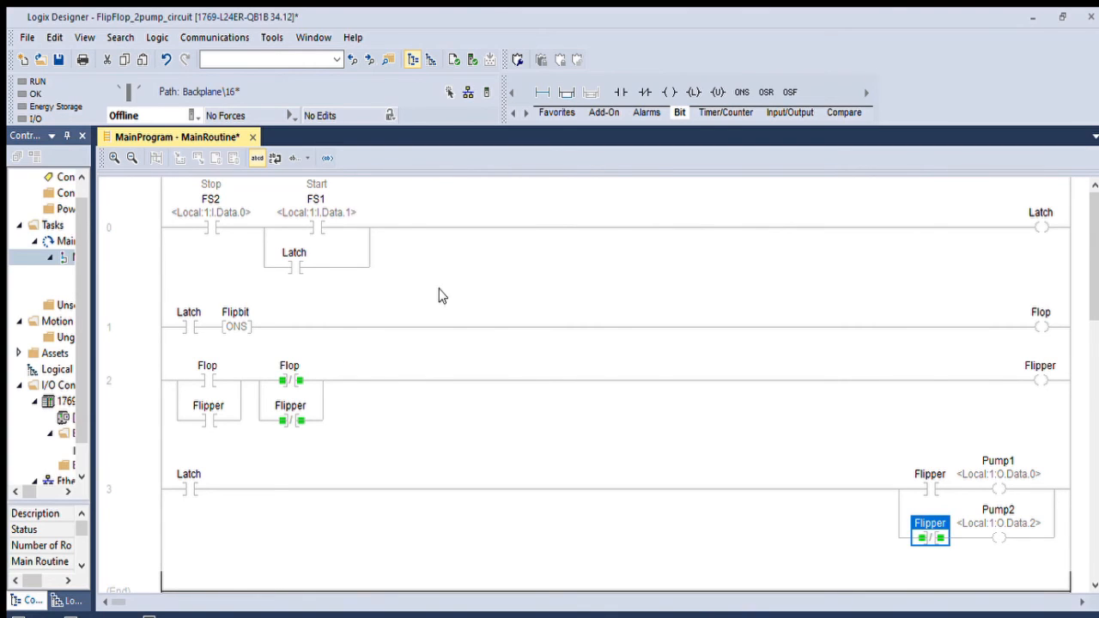
# Start going online from the Communications menu to download the program
pyautogui.click(185, 93)
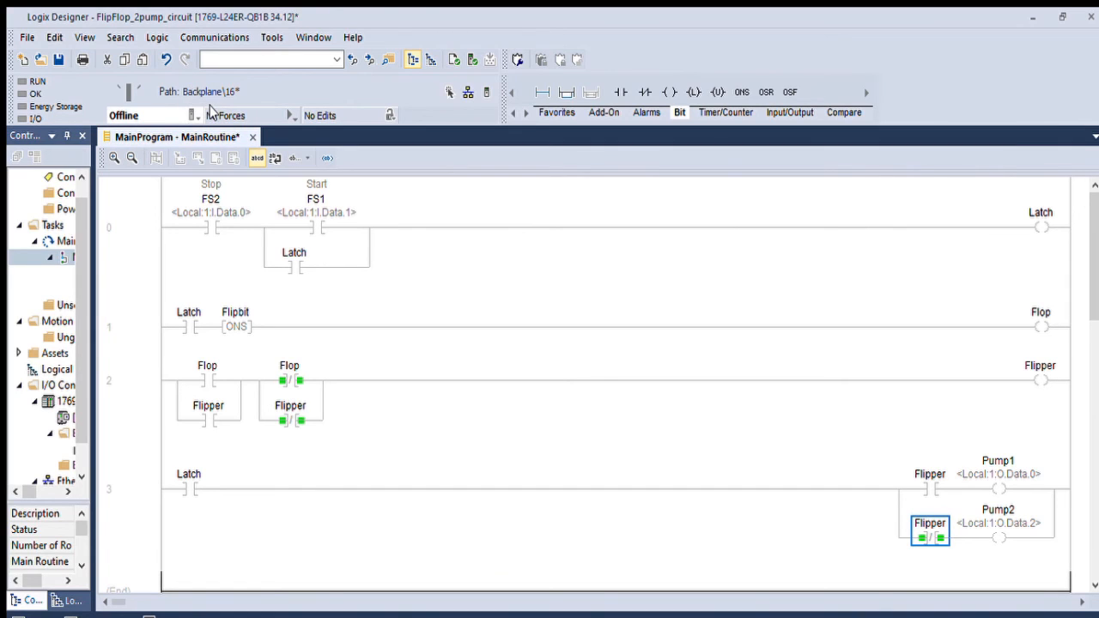